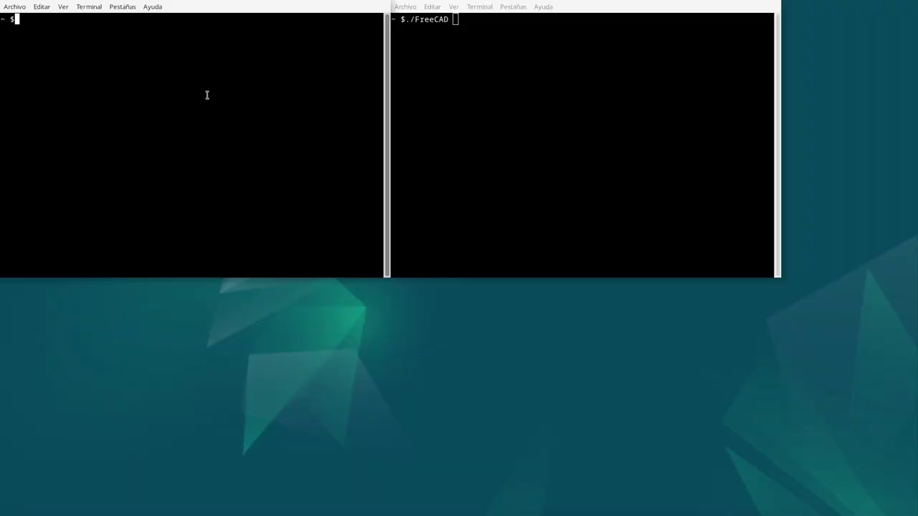
- Change directory into ~/.config using Tab completion
text(cd )
text(.)
text(co)
text(n)
key(Tab)
key(Return)
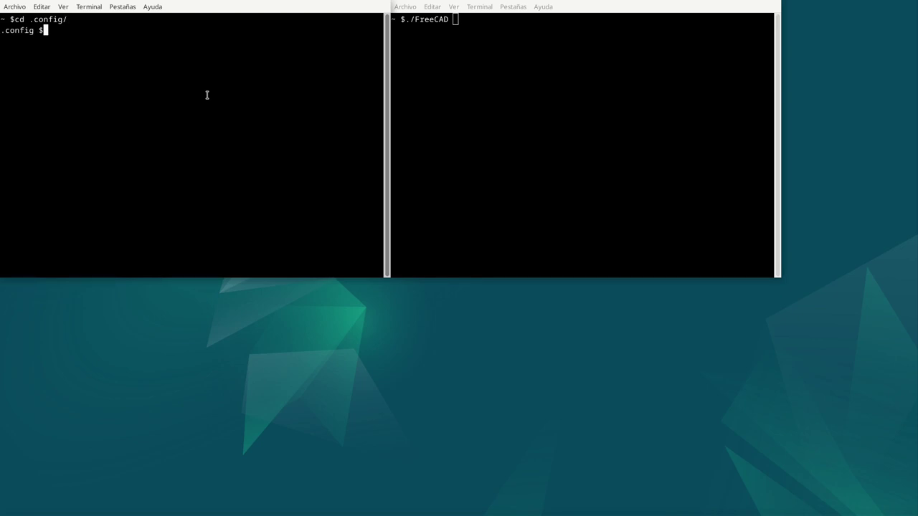
- List the FreeCAD folder, showing FreeCAD.conf, system.cfg and user.cfg, then focus the second terminal
text(cd)
key(BackSpace)
key(BackSpace)
text(ls )
text(Fe)
key(BackSpace)
text(r)
key(Tab)
key(Return)
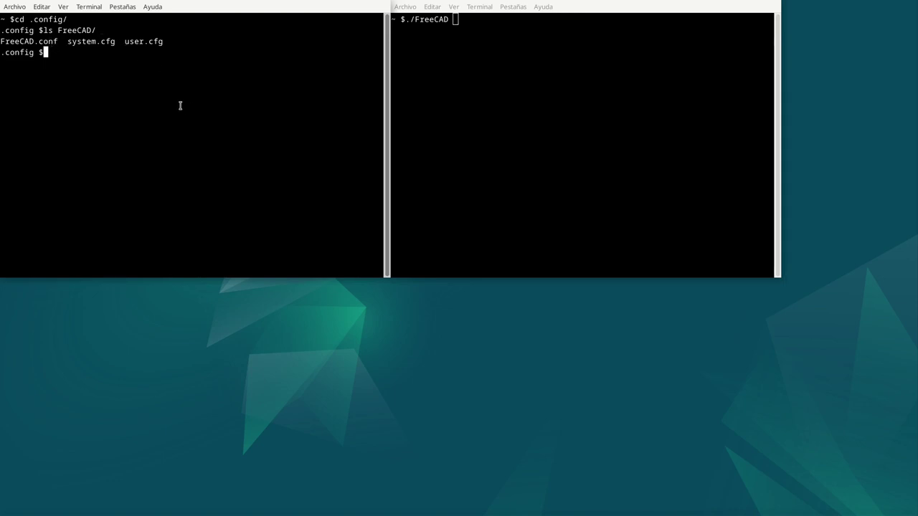
click(493, 111)
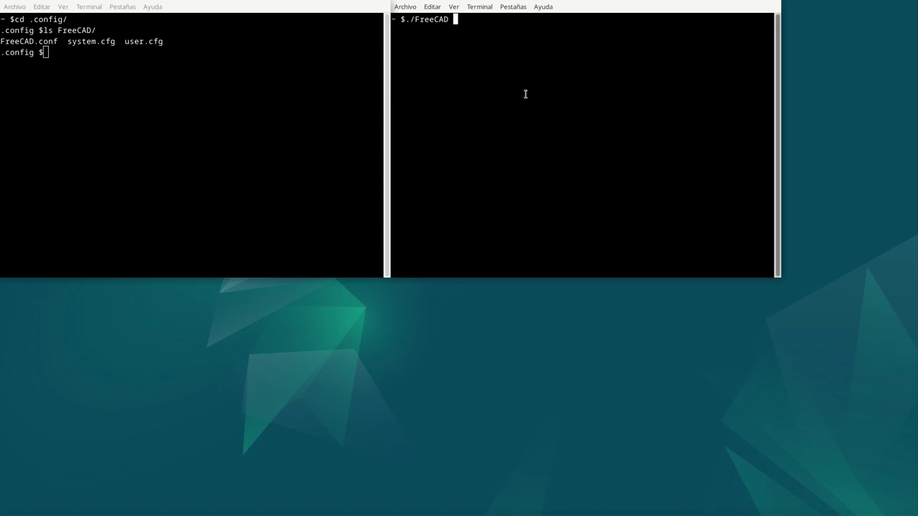
- Launch FreeCAD 0.22.0 with ./FreeCAD and open Edit > Preferences on the General page
key(Return)
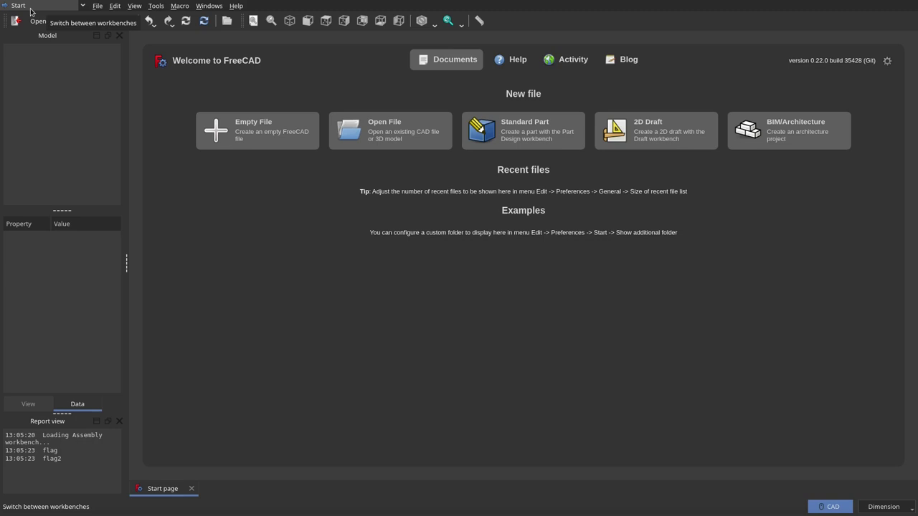
click(114, 10)
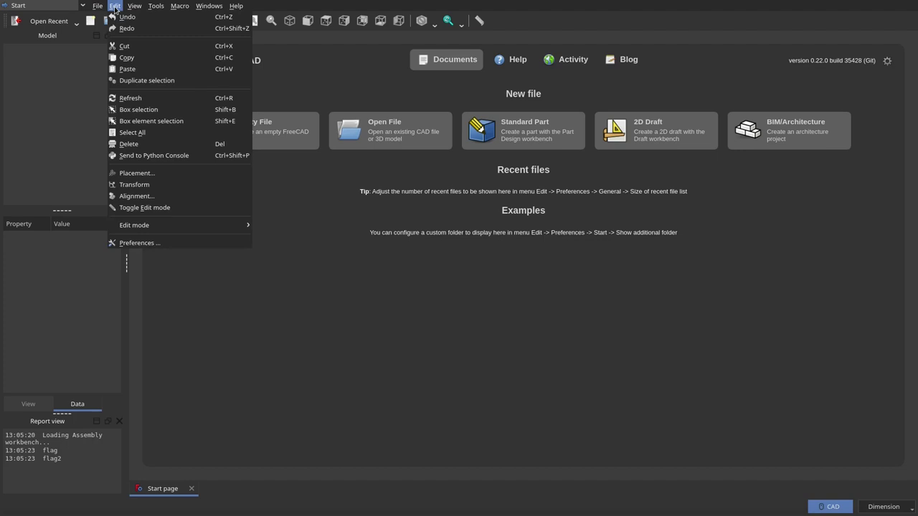
click(174, 246)
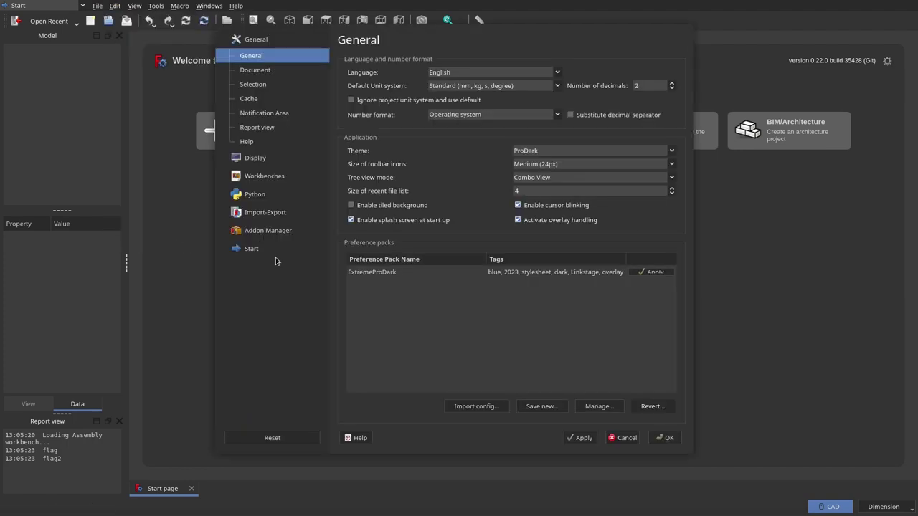
- Set Sketcher as the start-up workbench, tick Remember active workbench by tab, then apply and confirm
click(270, 179)
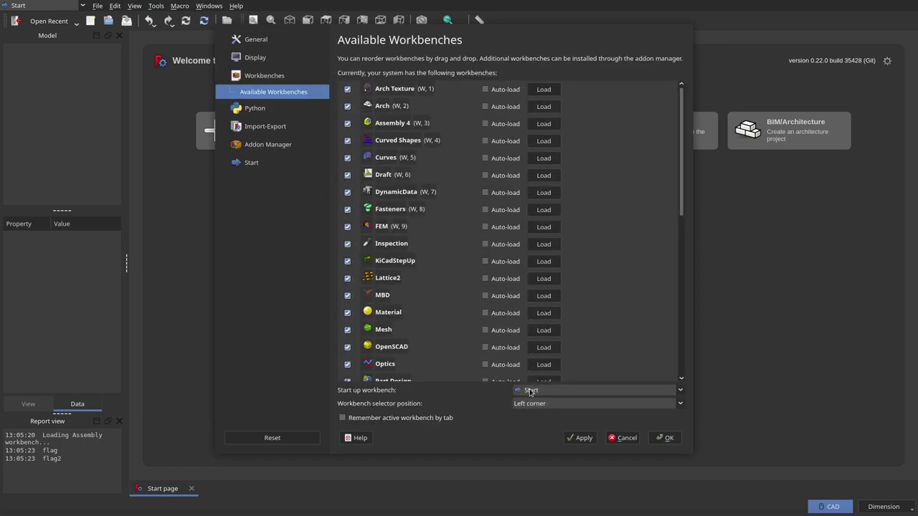
click(568, 390)
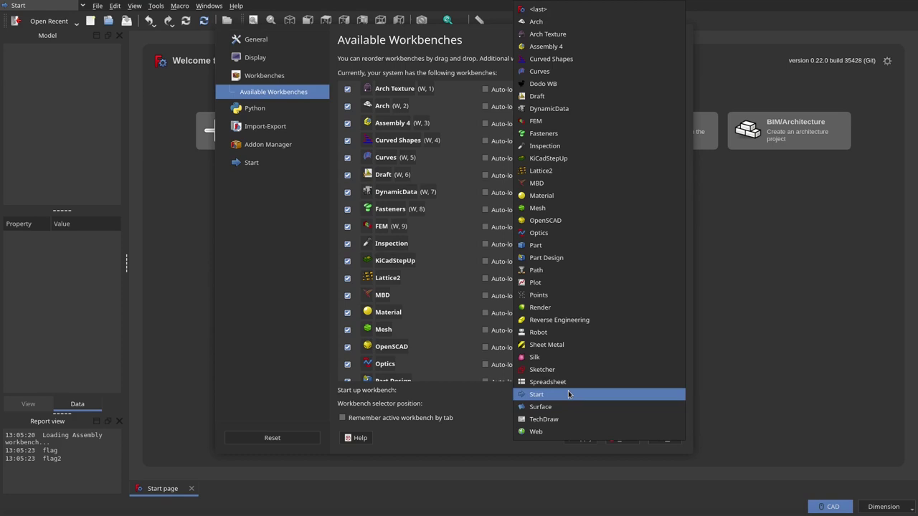
click(568, 370)
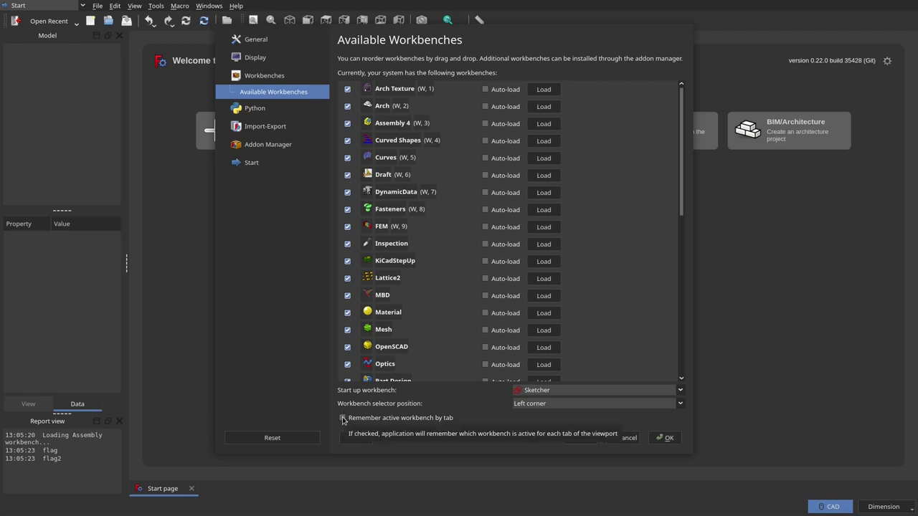
click(343, 418)
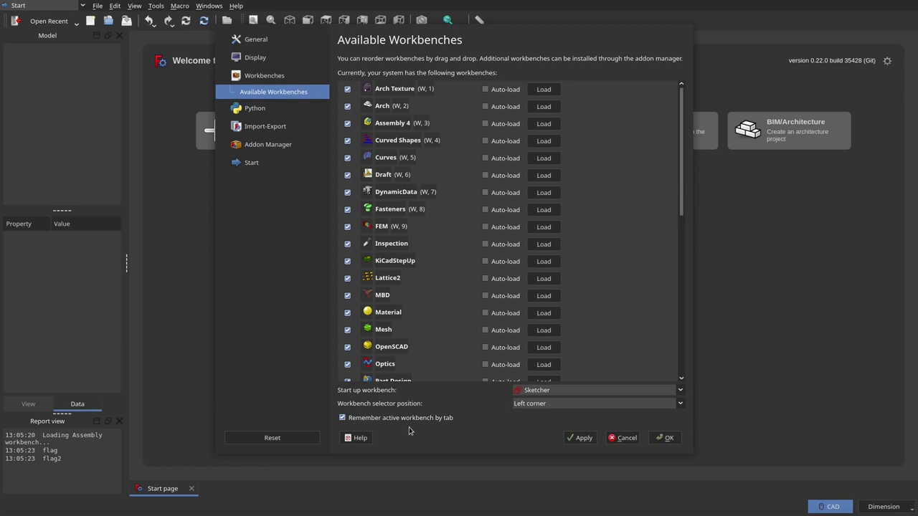
click(580, 438)
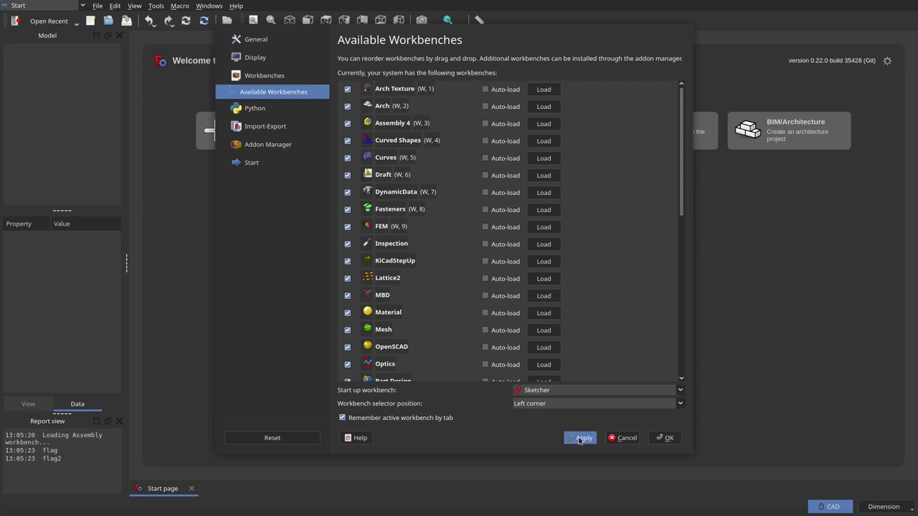
click(664, 438)
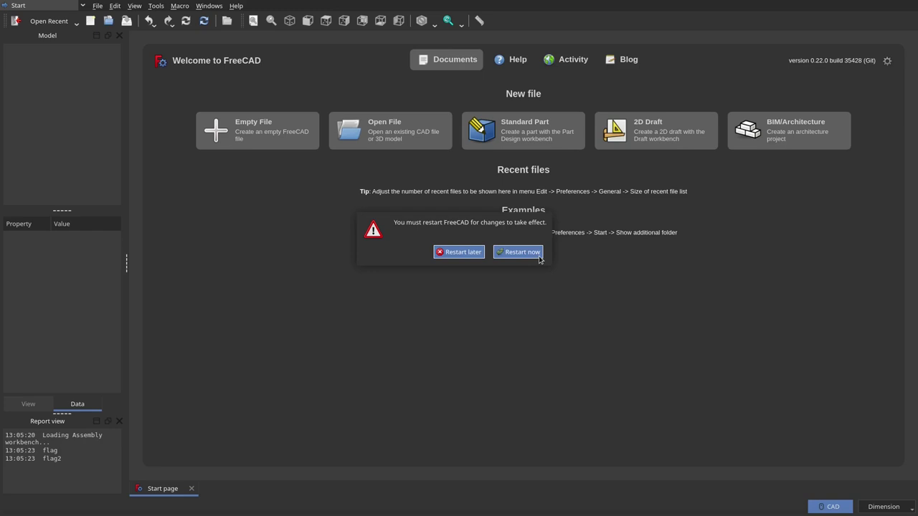
- Restart FreeCAD now and turn off overlay mode so the Tasks panel docks
click(539, 259)
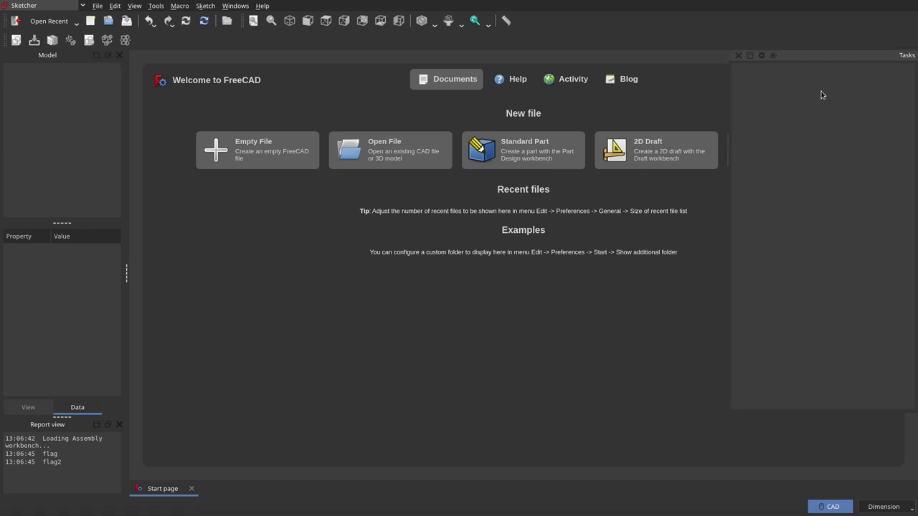
click(750, 58)
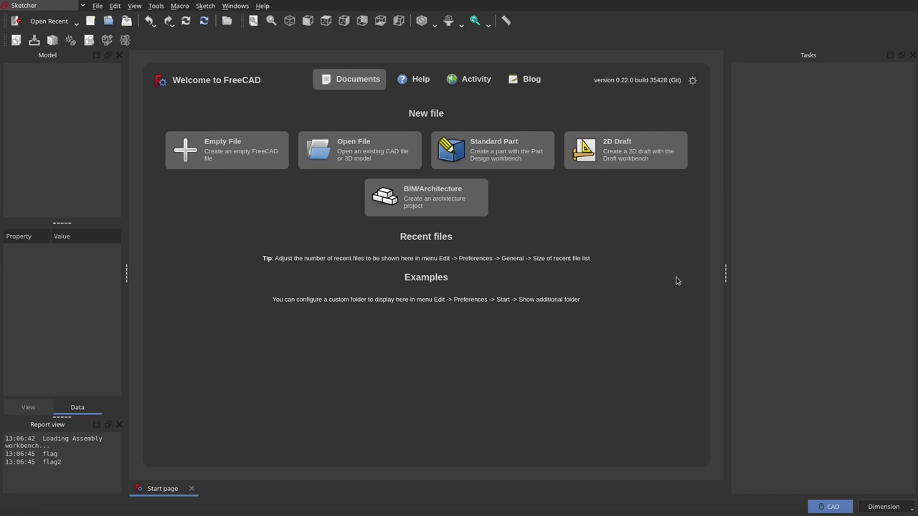
- Create an Empty File document and add a new sketch, accepting the default orientation
click(89, 21)
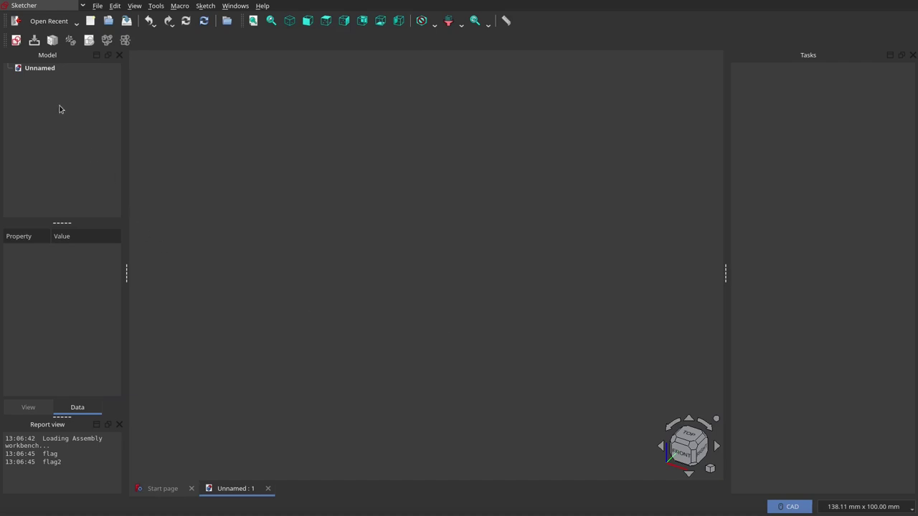
click(16, 41)
click(483, 289)
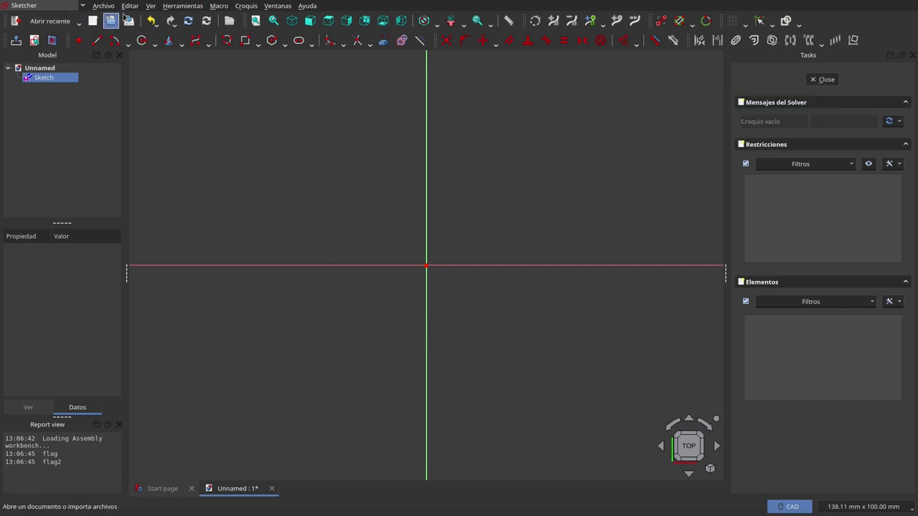
click(151, 7)
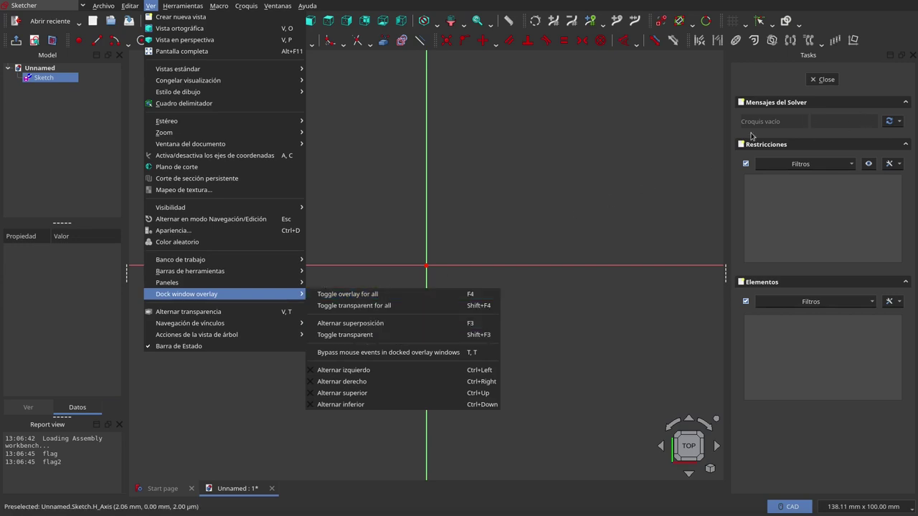
mouse_move(228, 282)
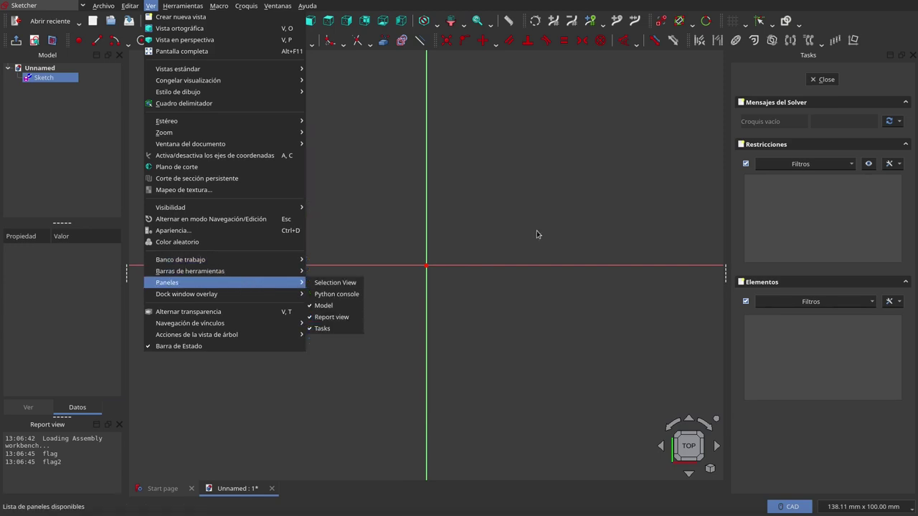
click(620, 187)
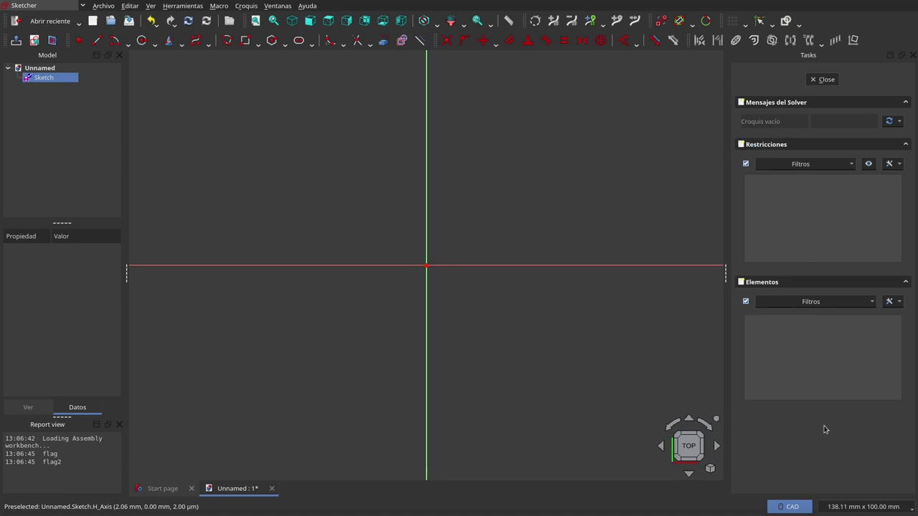
click(150, 6)
mouse_move(186, 294)
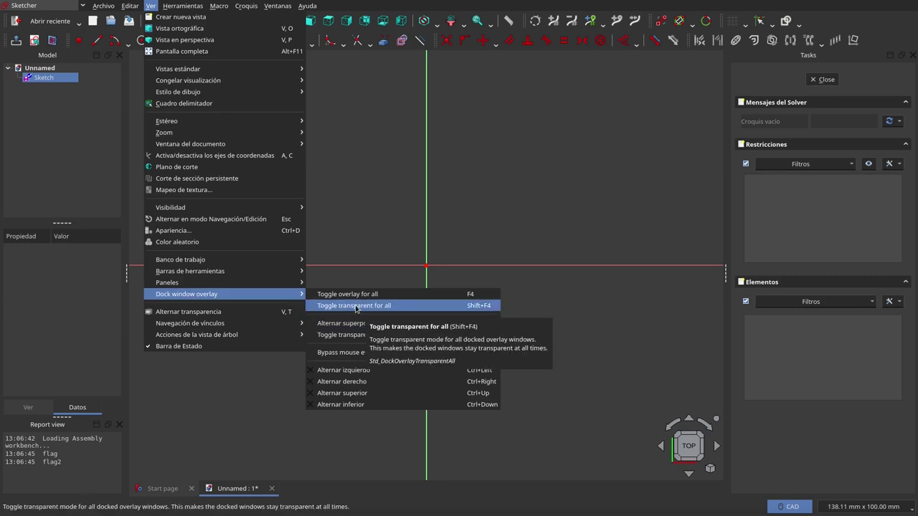
click(390, 218)
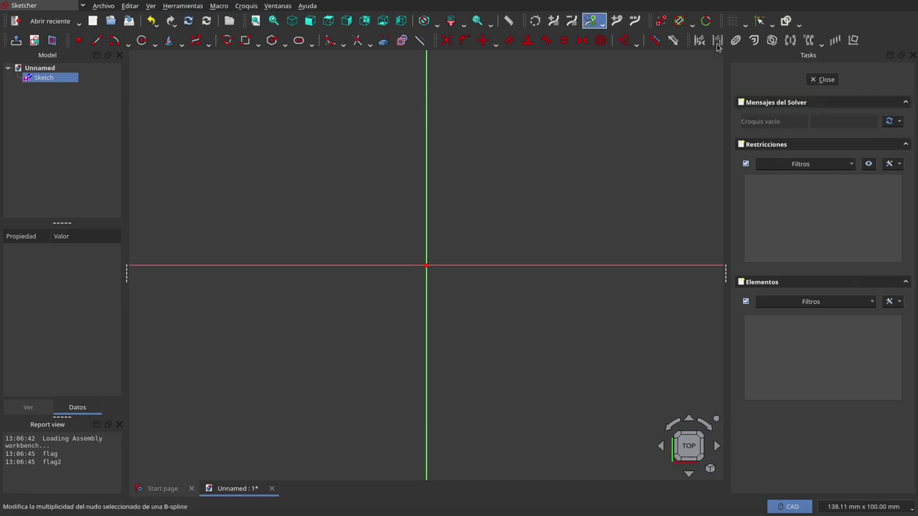
- Overlay the Tasks panel and draw a rectangle from lower-left to upper-right around the origin
click(892, 57)
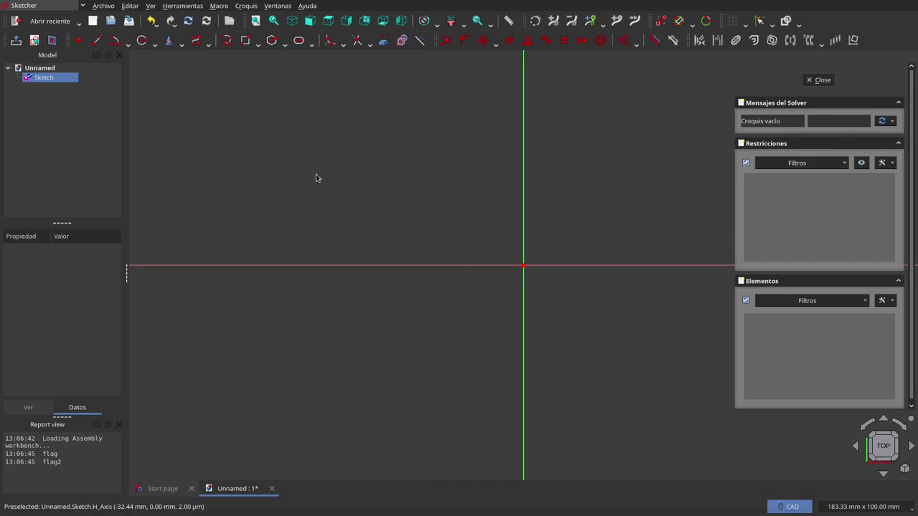
click(245, 40)
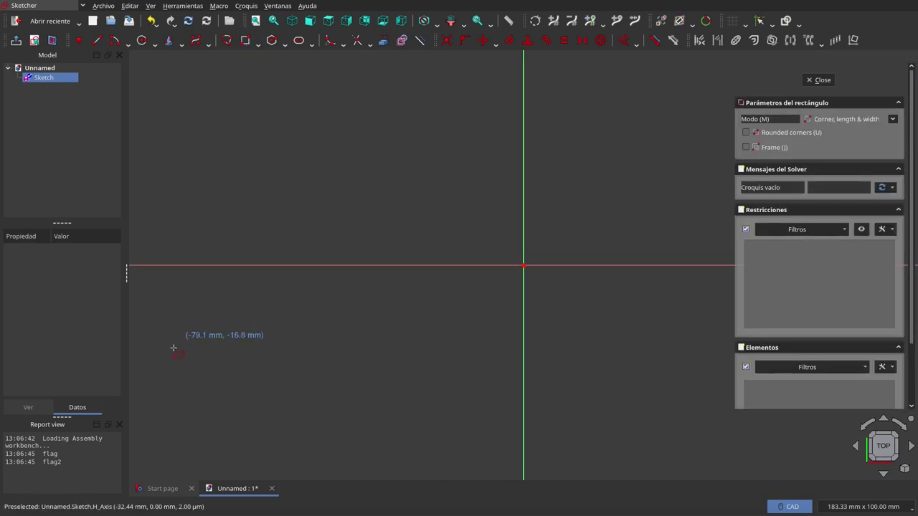
click(171, 420)
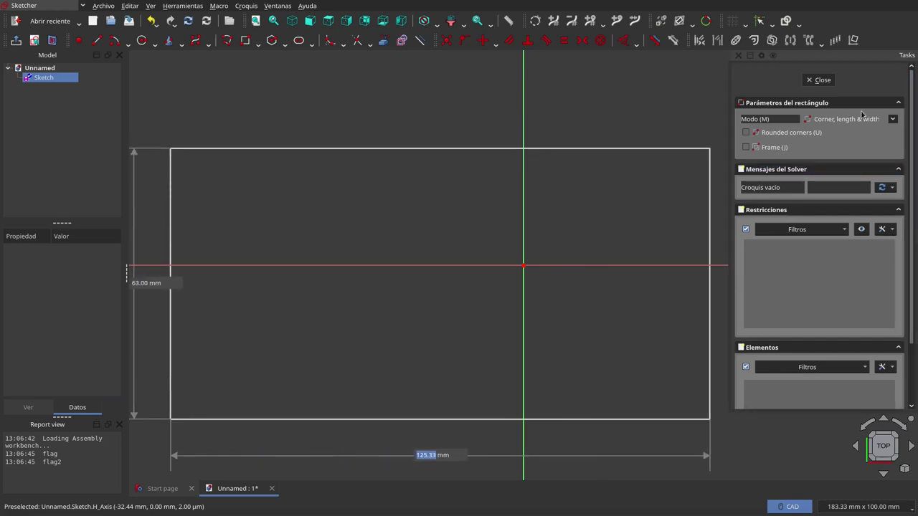
click(586, 131)
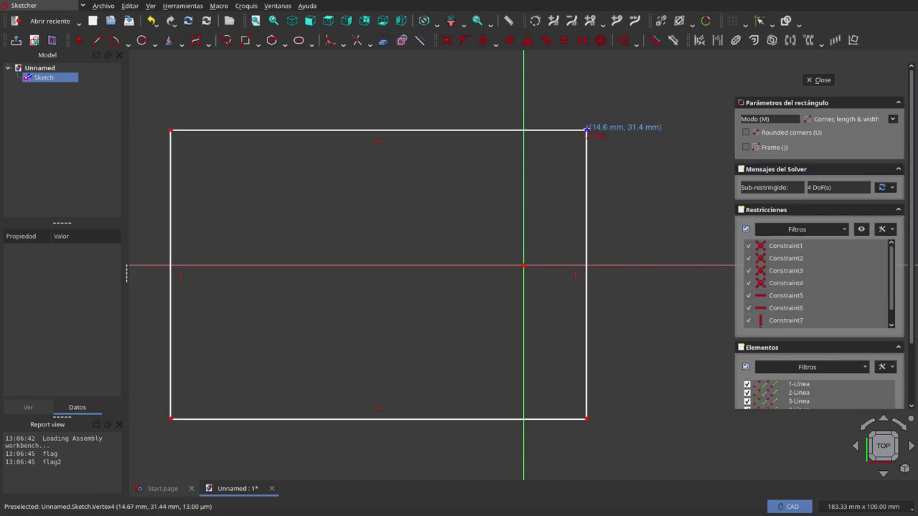
key(Escape)
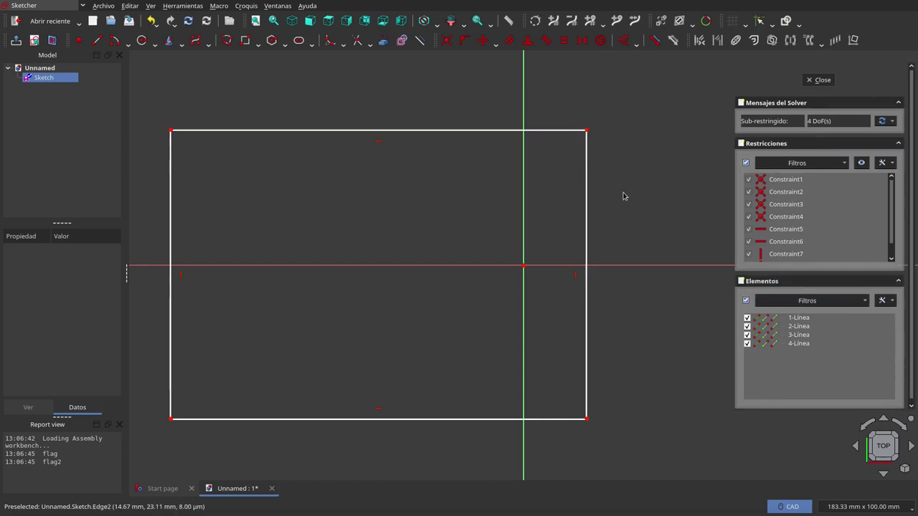
- Fit the entire rectangle in the view with Ajustar todo, then open the Ver menu
scroll(442, 301, down, 2)
scroll(300, 293, up, 3)
scroll(286, 313, up, 1)
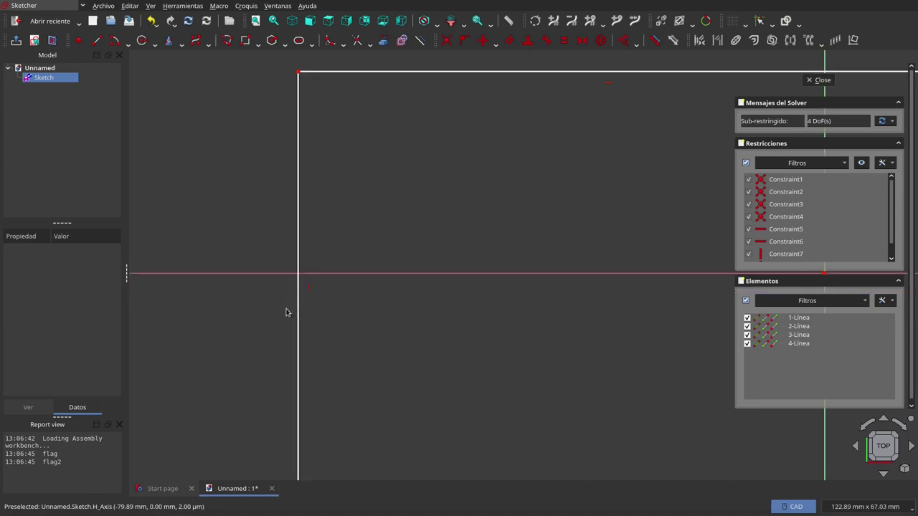
scroll(294, 263, down, 1)
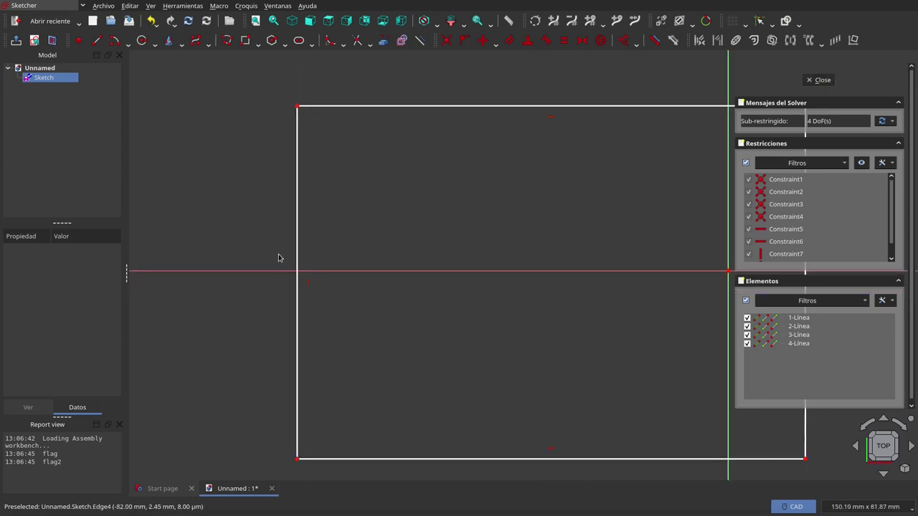
scroll(328, 281, up, 1)
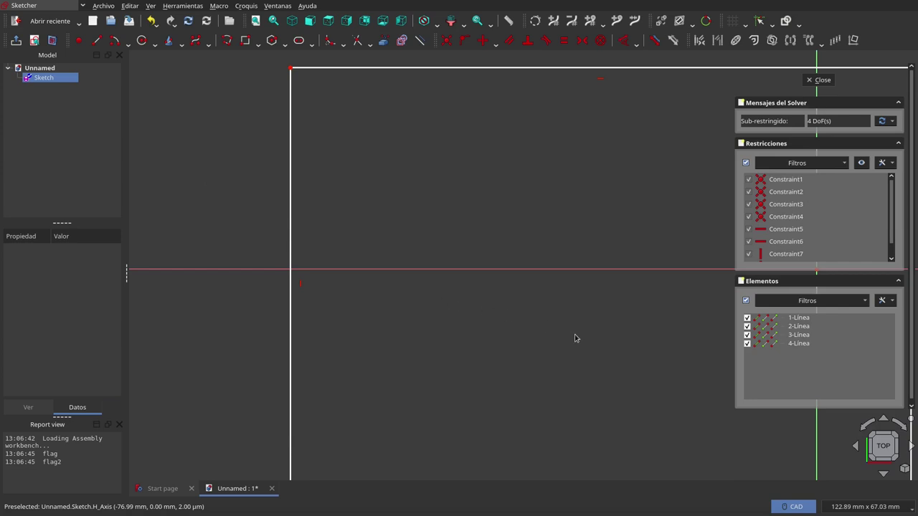
mouse_move(575, 337)
middle_down()
mouse_move(496, 322)
mouse_move(494, 336)
middle_up()
right_click(483, 330)
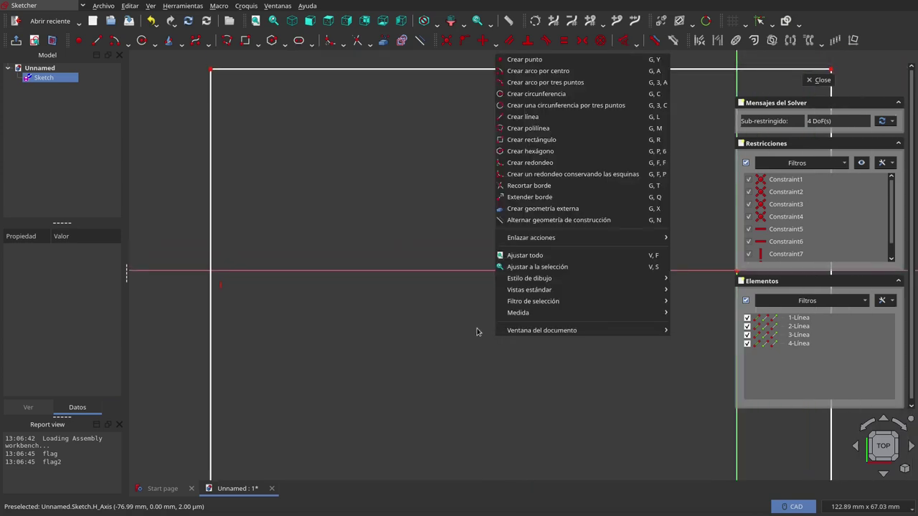
click(417, 309)
key(v)
key(f)
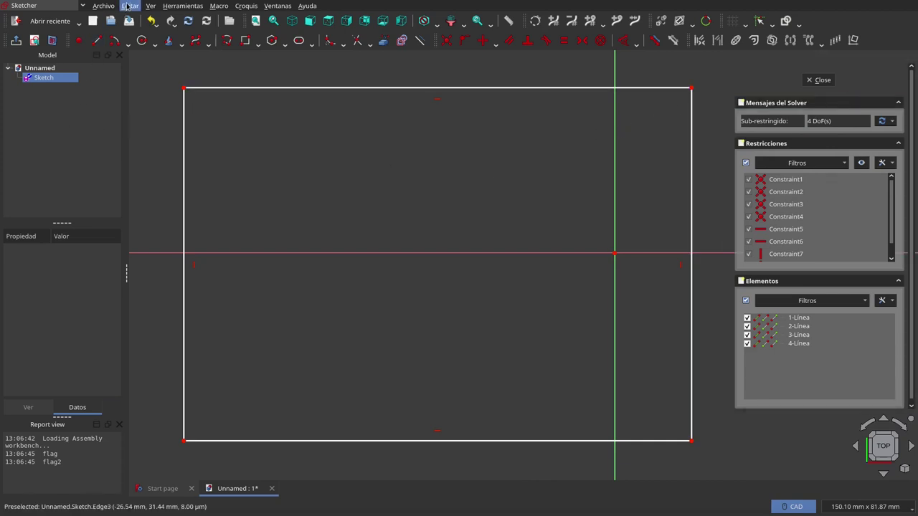
click(151, 6)
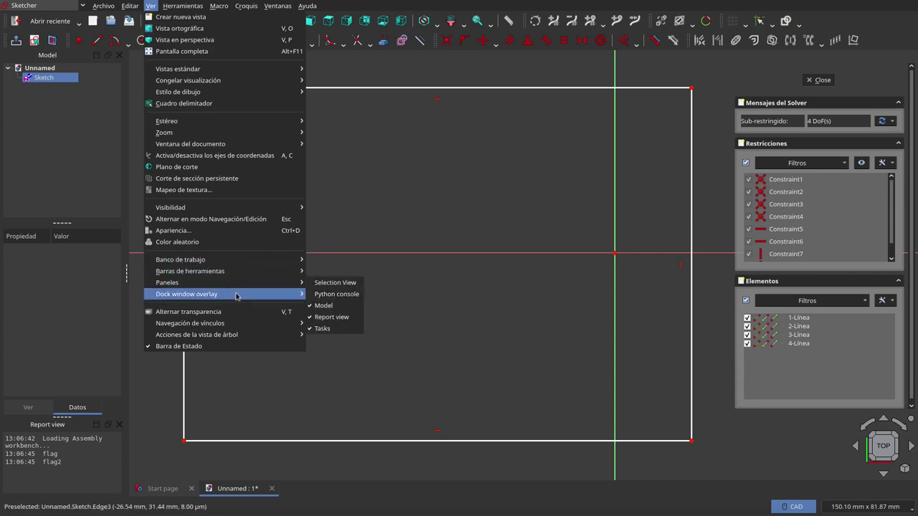
mouse_move(187, 294)
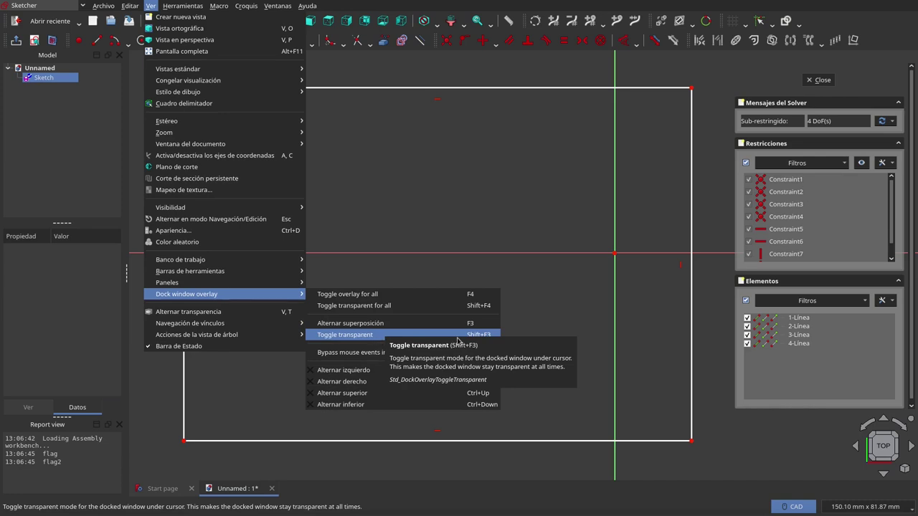
- Close the Ver menu and drag the rectangle's corners outward to enlarge it
click(491, 161)
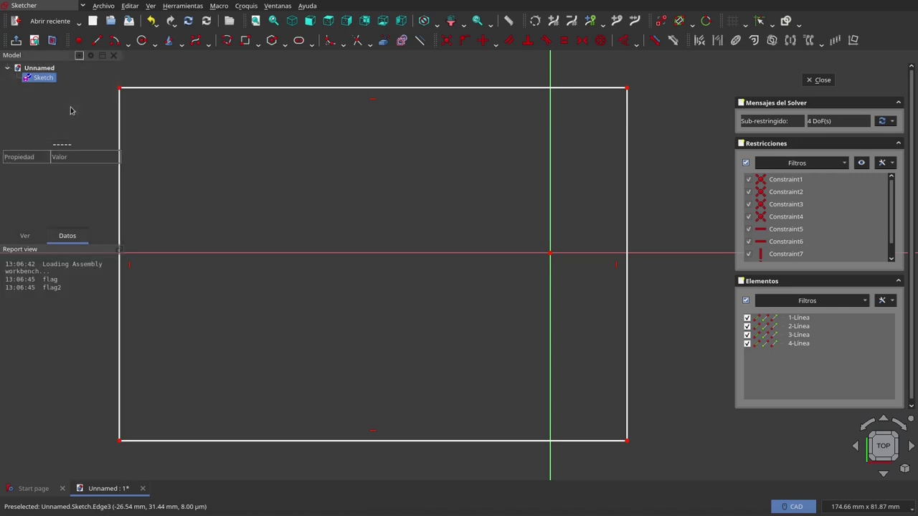
drag(119, 88, 72, 80)
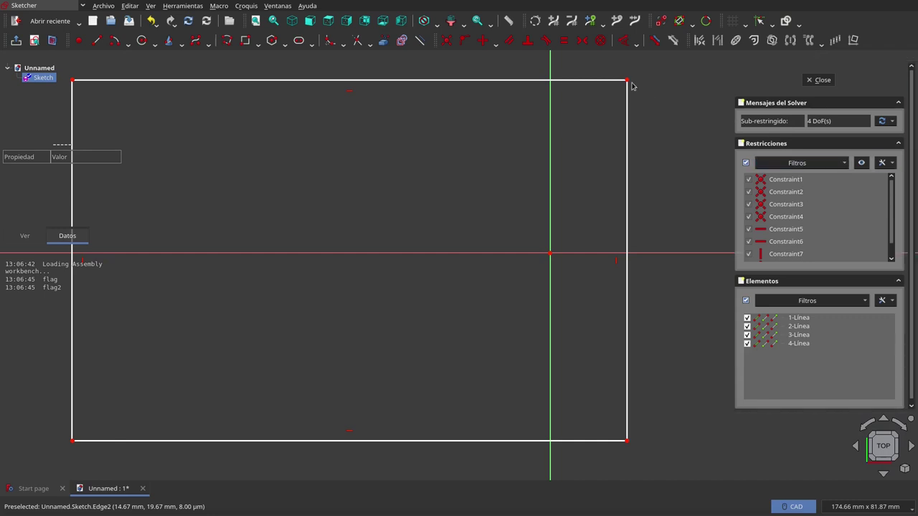
drag(629, 84, 705, 172)
click(74, 172)
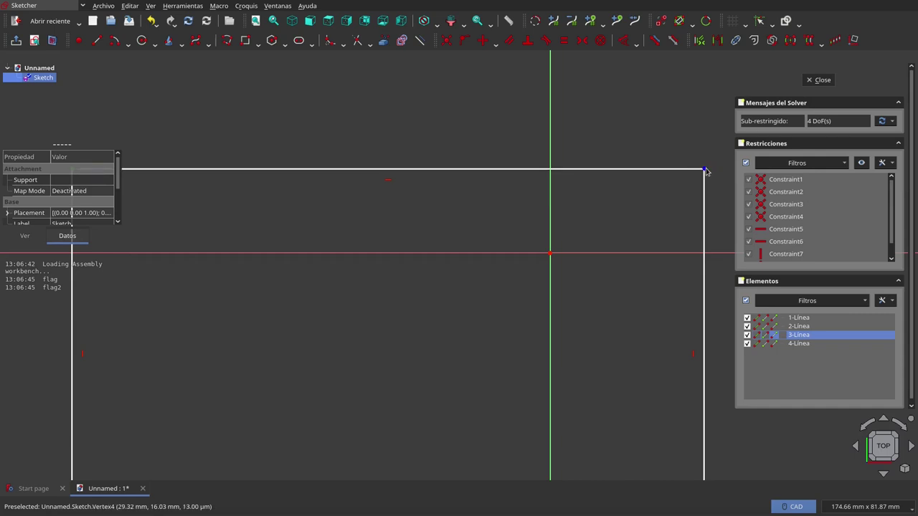
drag(705, 170, 517, 191)
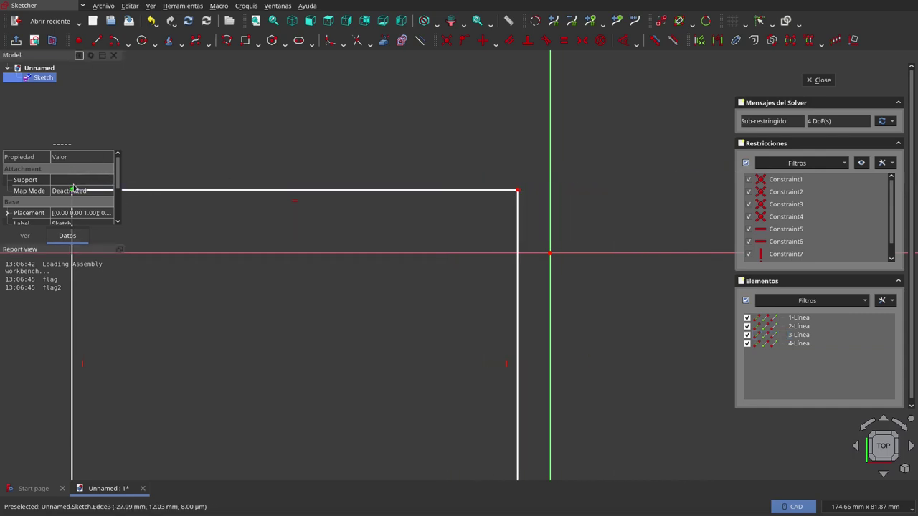
scroll(558, 180, down, 3)
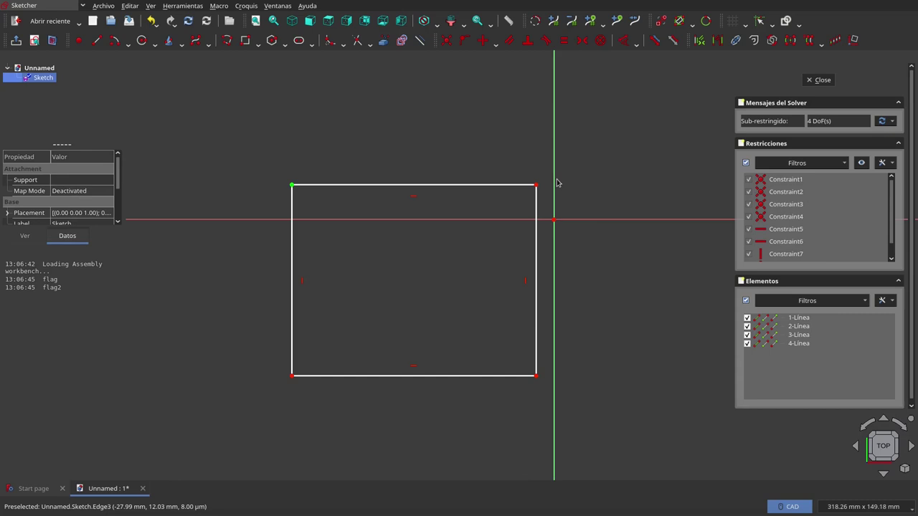
click(292, 186)
drag(292, 185, 112, 116)
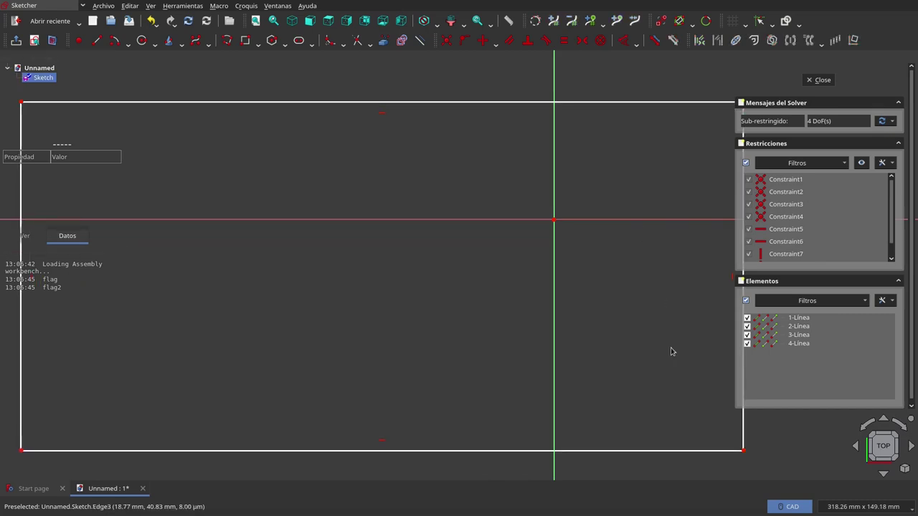
drag(744, 452, 713, 457)
drag(714, 104, 902, 63)
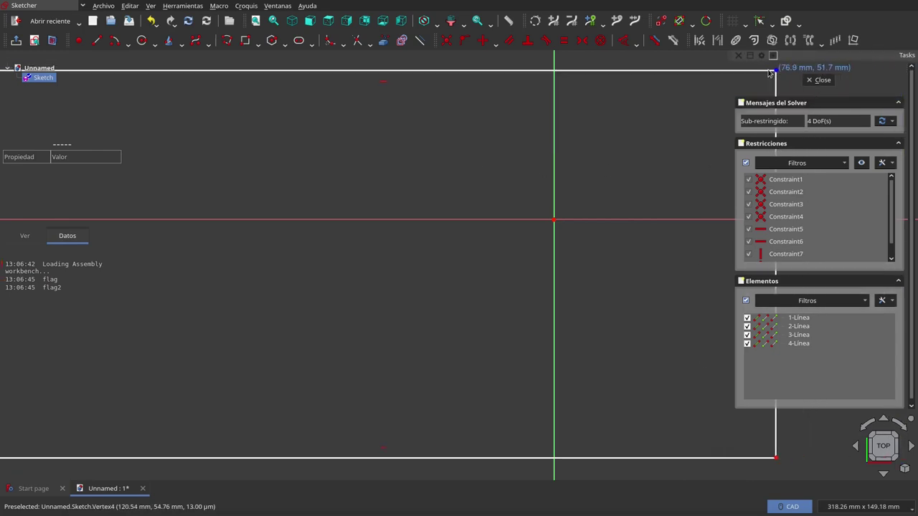
scroll(611, 221, down, 2)
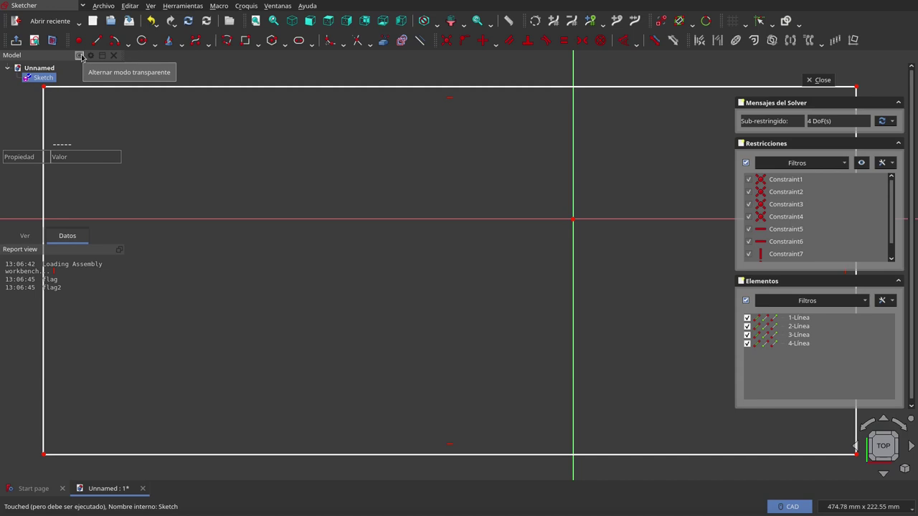
- Switch the left Model panels to overlay mode and set them to Ocultar automáticamente
click(81, 57)
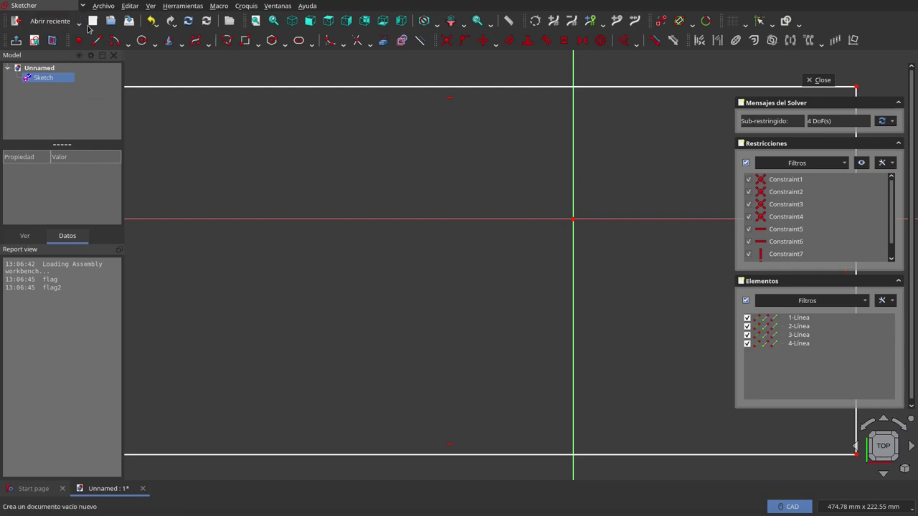
click(80, 56)
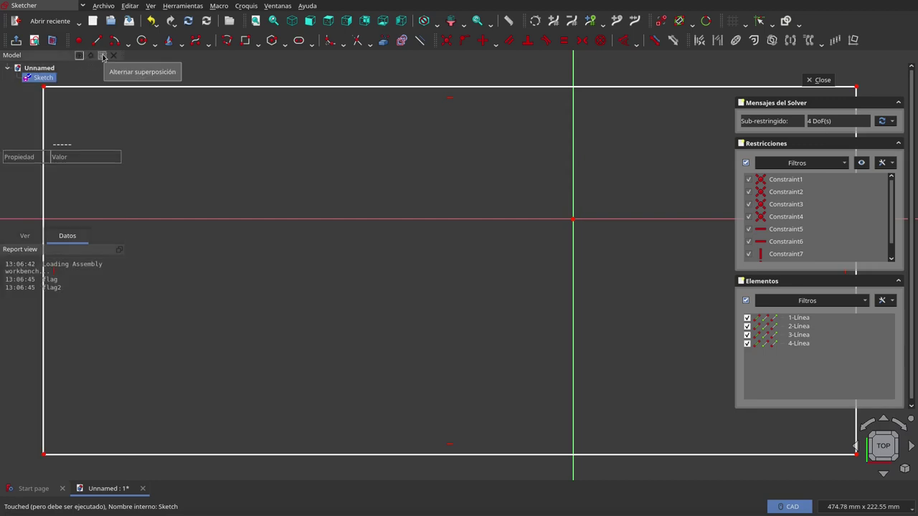
click(102, 57)
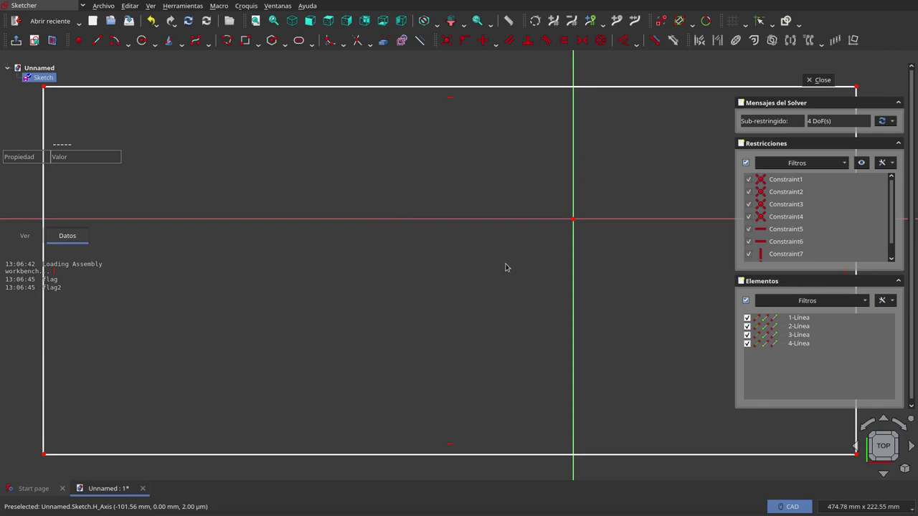
mouse_move(90, 86)
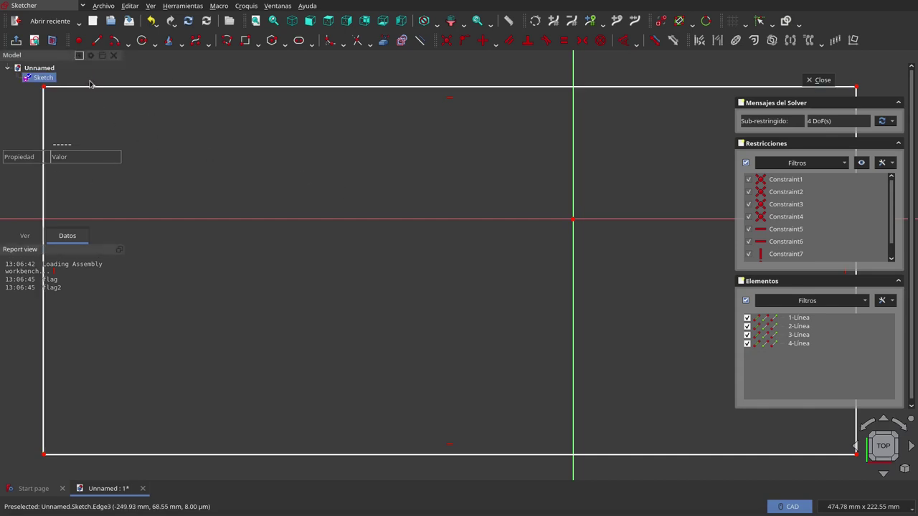
click(91, 56)
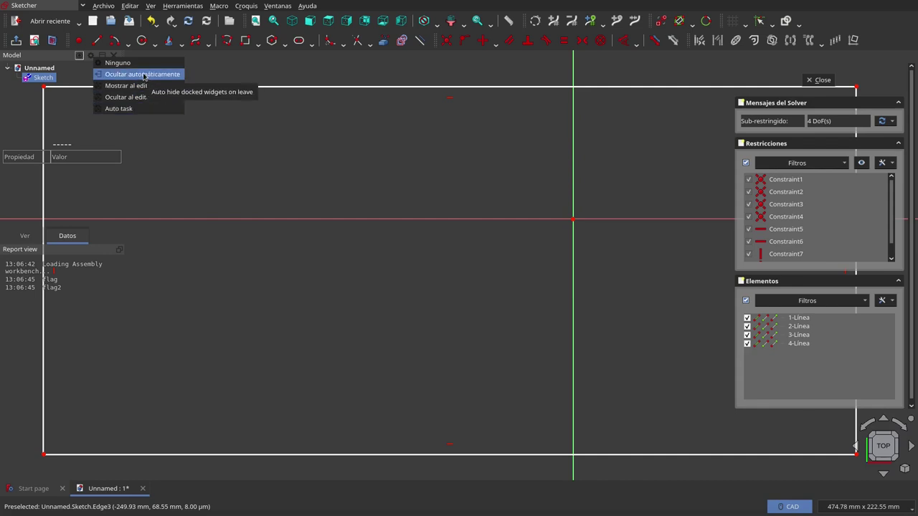
click(143, 74)
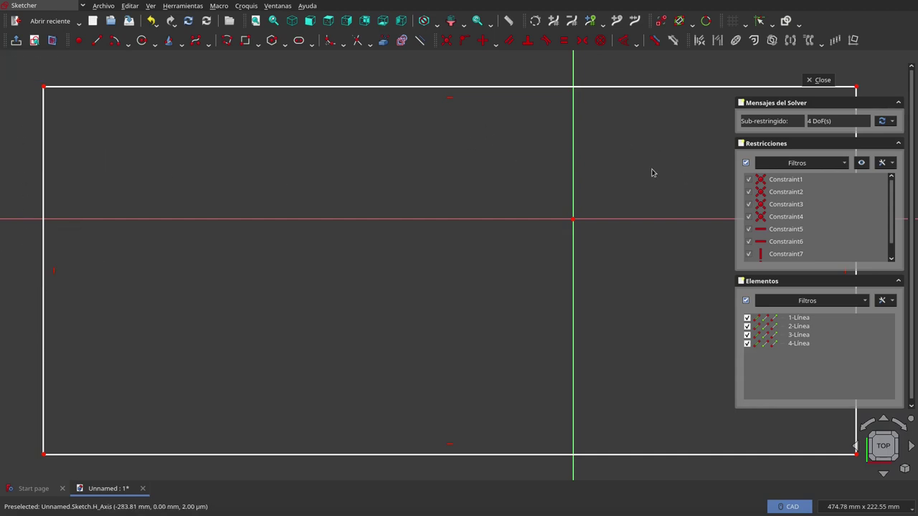
mouse_move(762, 56)
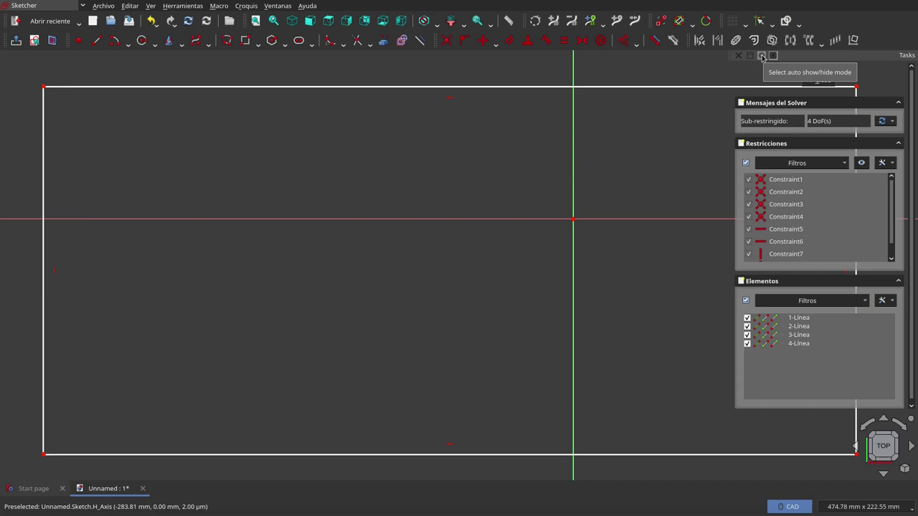
- Set the Tasks panel to Ocultar automáticamente and drag the rectangle's top-right corner further right
click(762, 56)
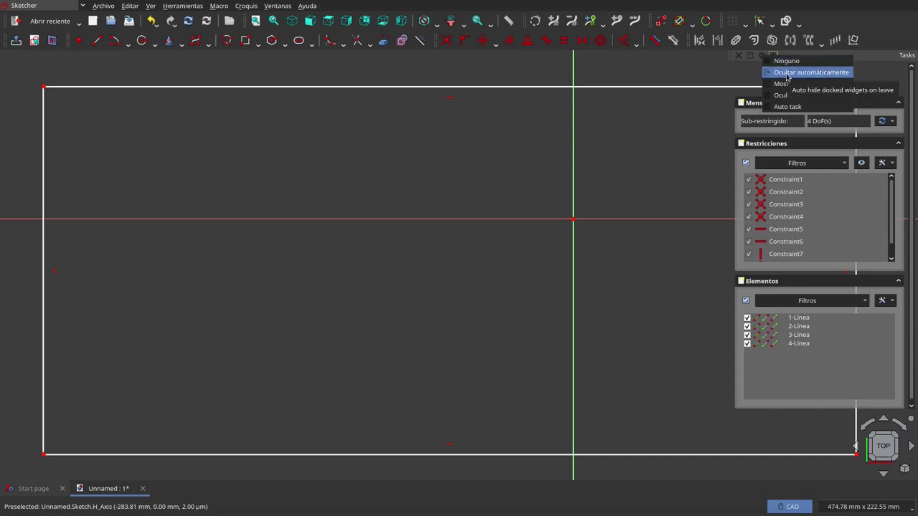
click(786, 72)
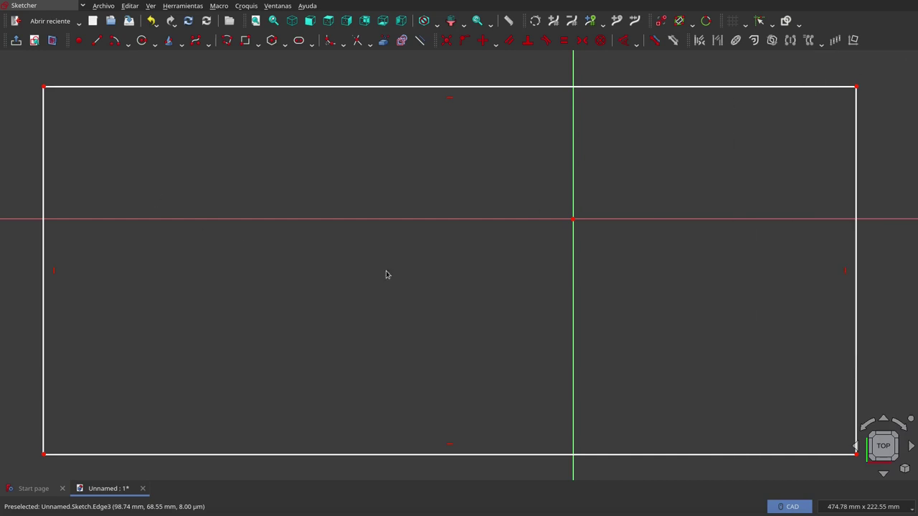
mouse_move(857, 86)
mouse_down()
mouse_move(907, 67)
mouse_move(349, 175)
mouse_move(901, 79)
mouse_up()
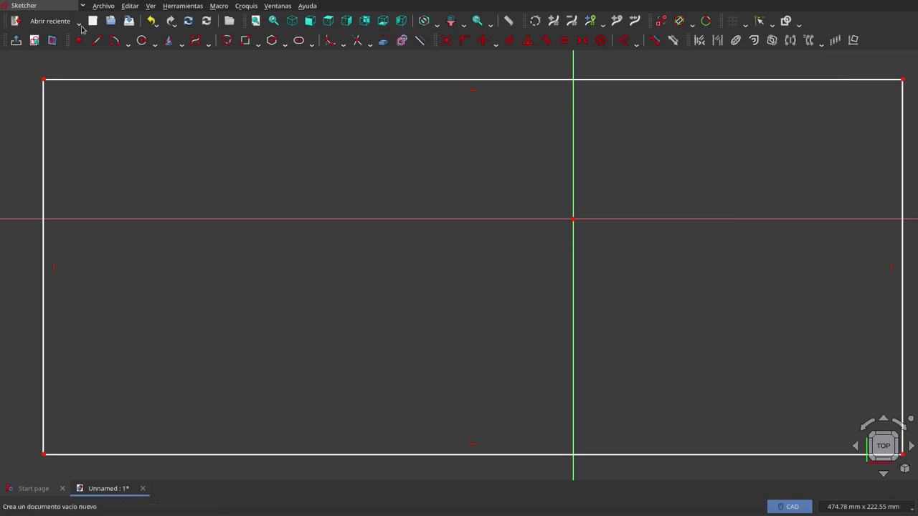
click(131, 8)
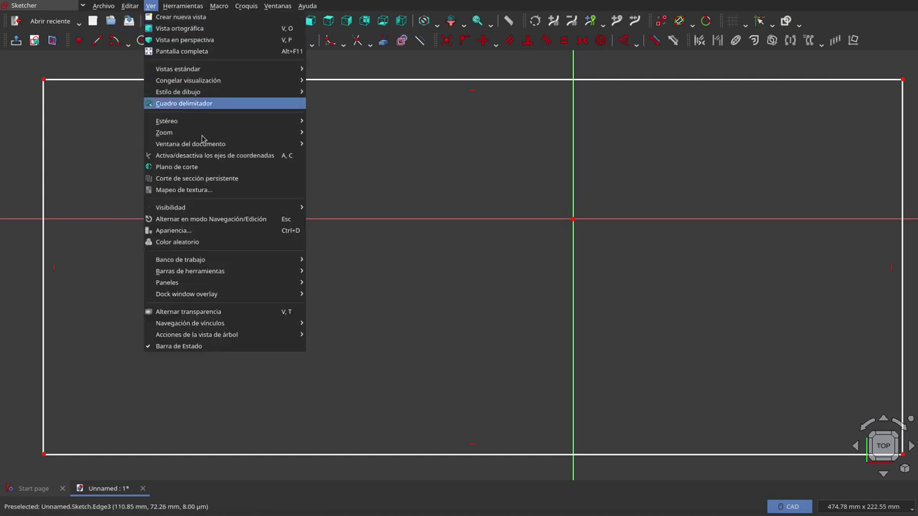
mouse_move(187, 293)
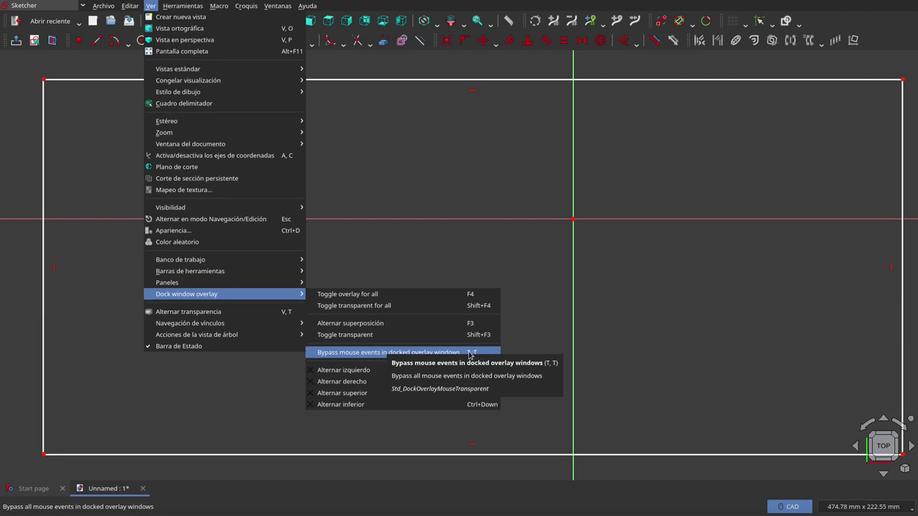
click(573, 306)
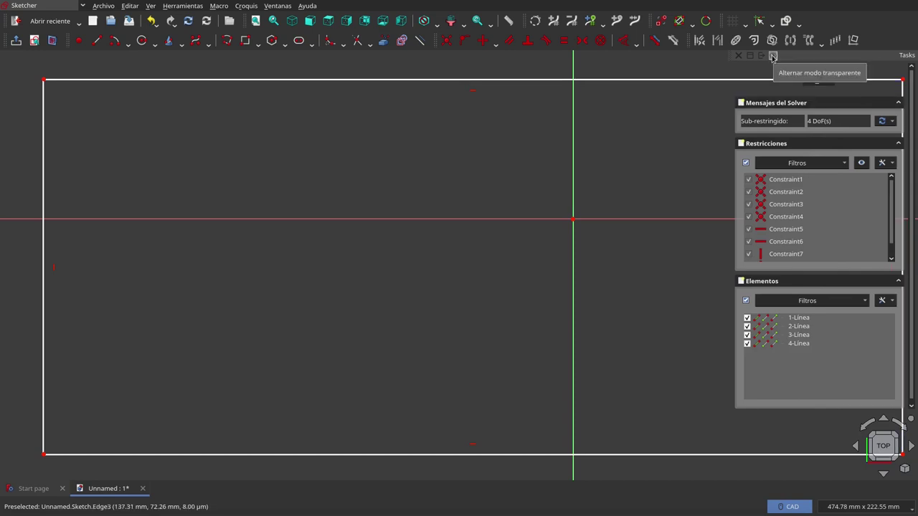
- Make the Tasks panel opaque, set its auto show/hide to Ninguno, and activate the Center circle tool
click(772, 56)
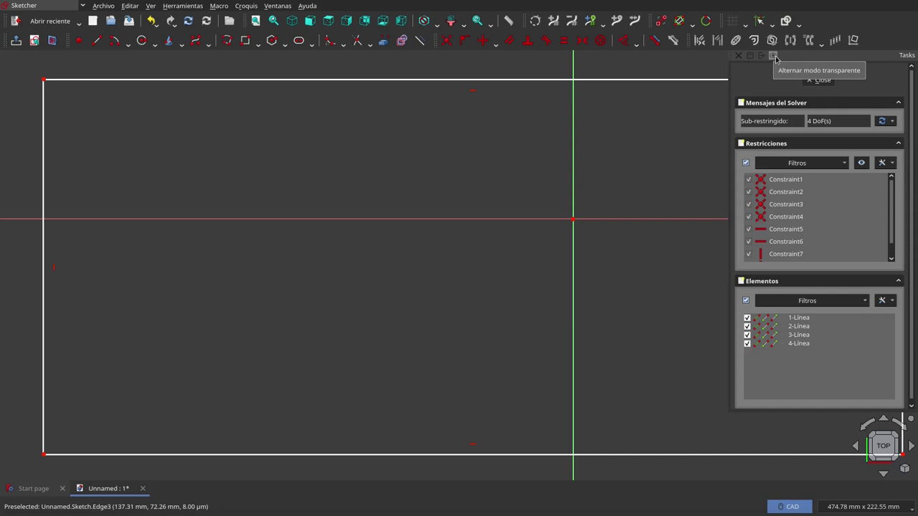
click(142, 40)
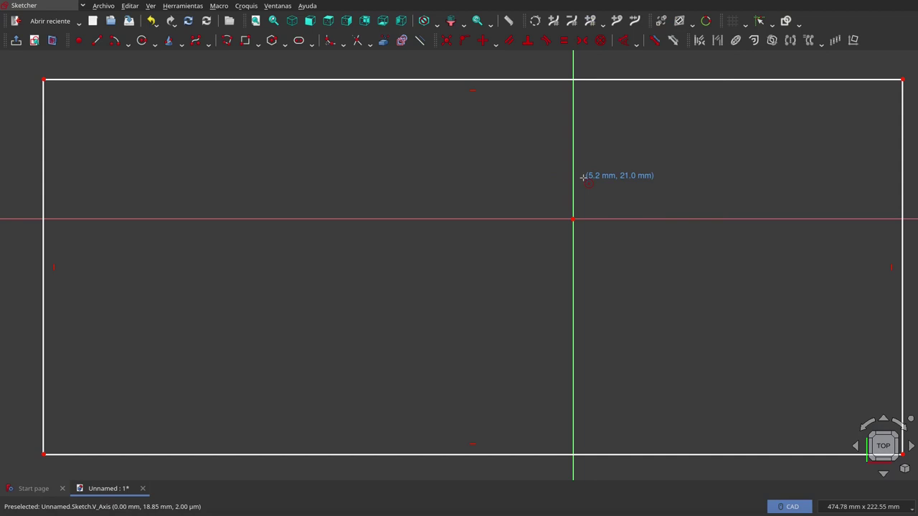
key(Escape)
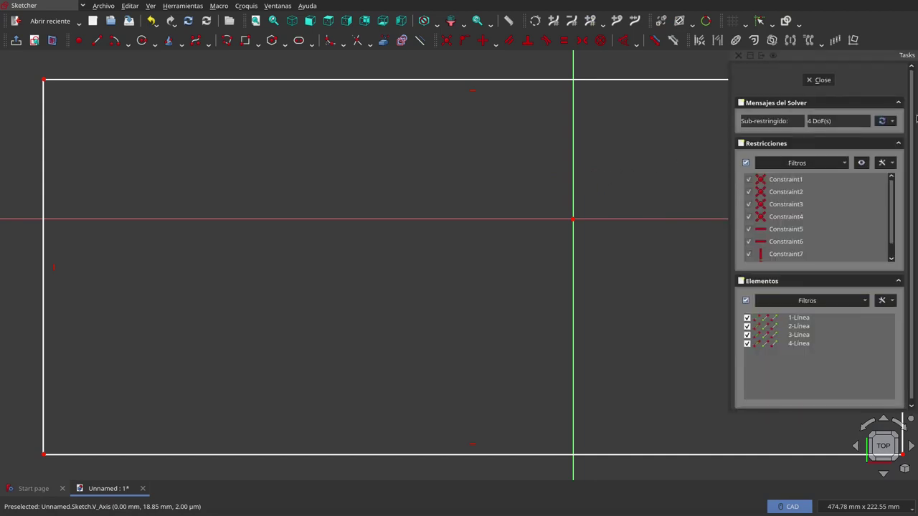
click(761, 57)
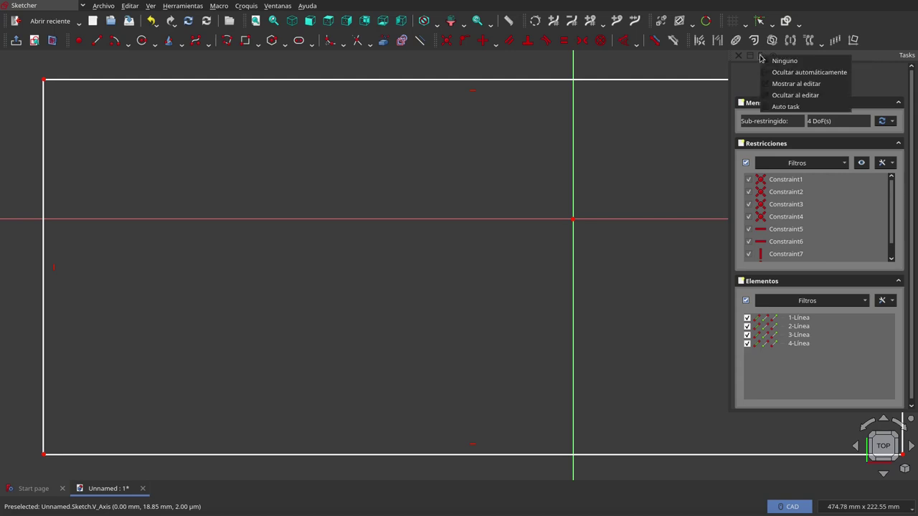
click(762, 62)
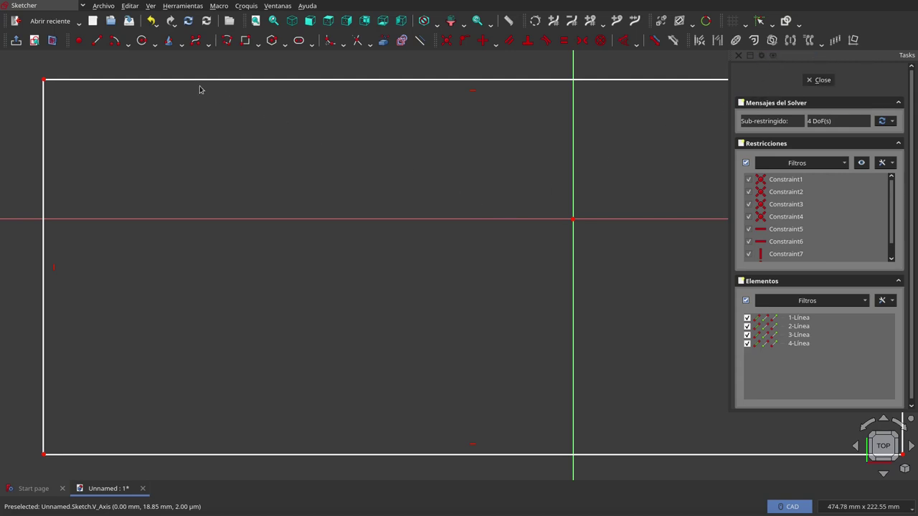
click(143, 40)
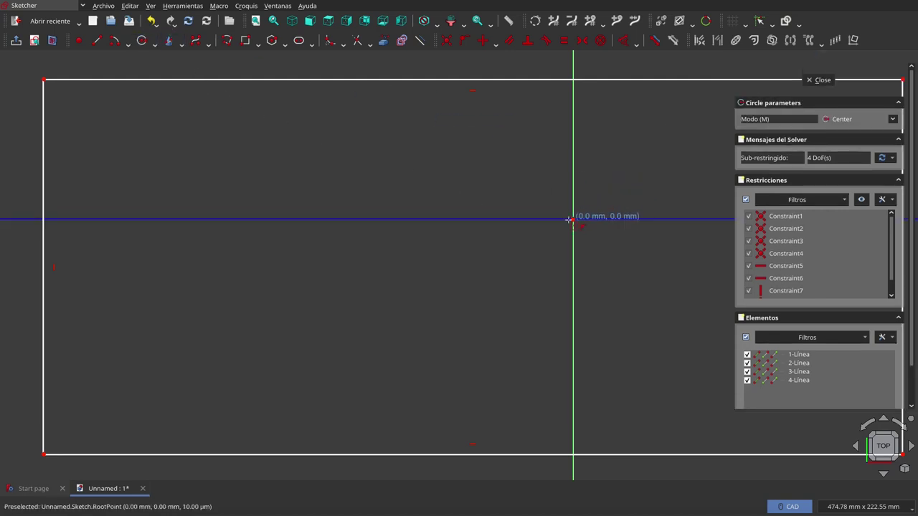
click(572, 218)
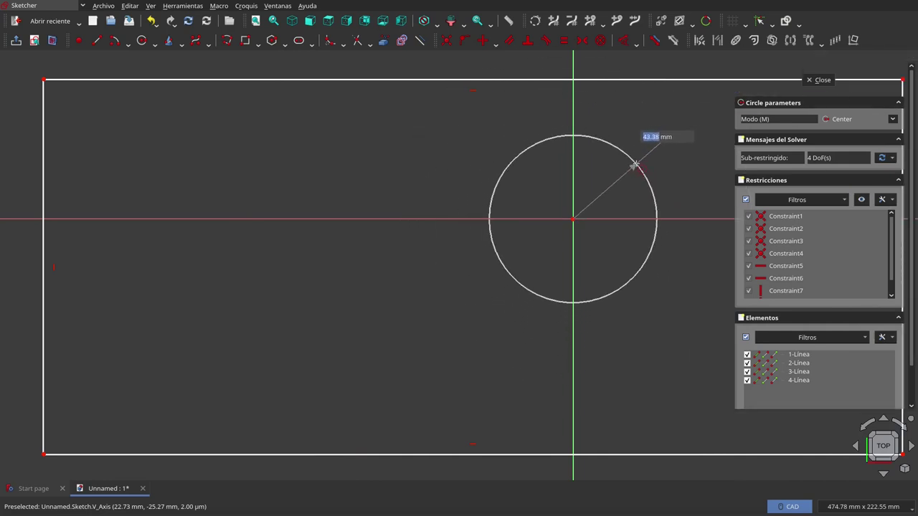
key(Escape)
key(Escape)
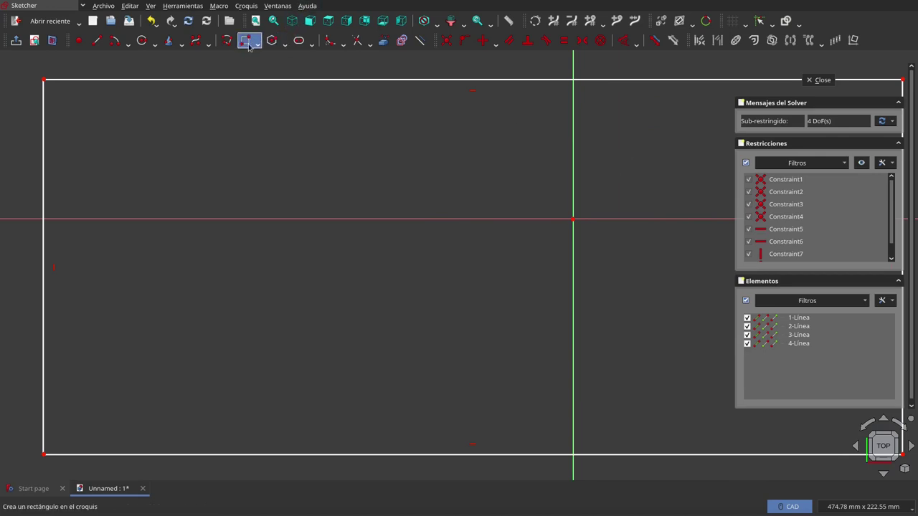
click(444, 80)
click(444, 94)
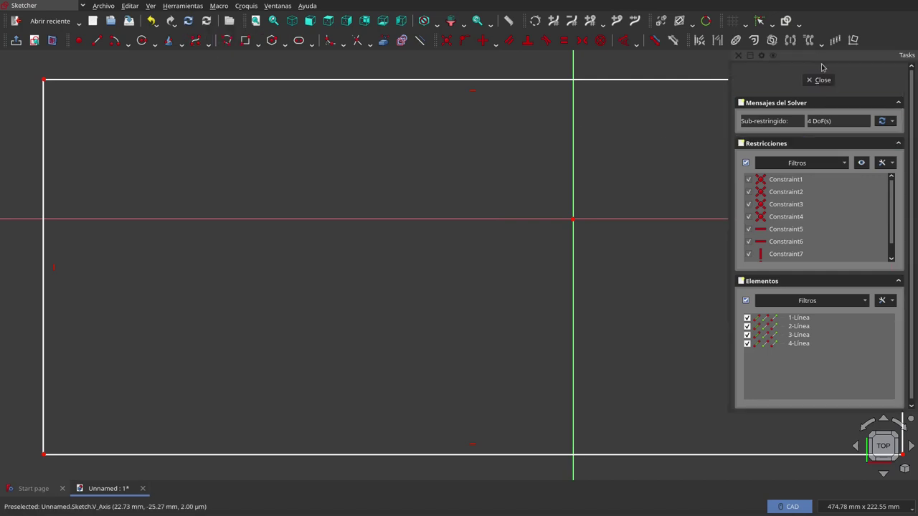
click(142, 41)
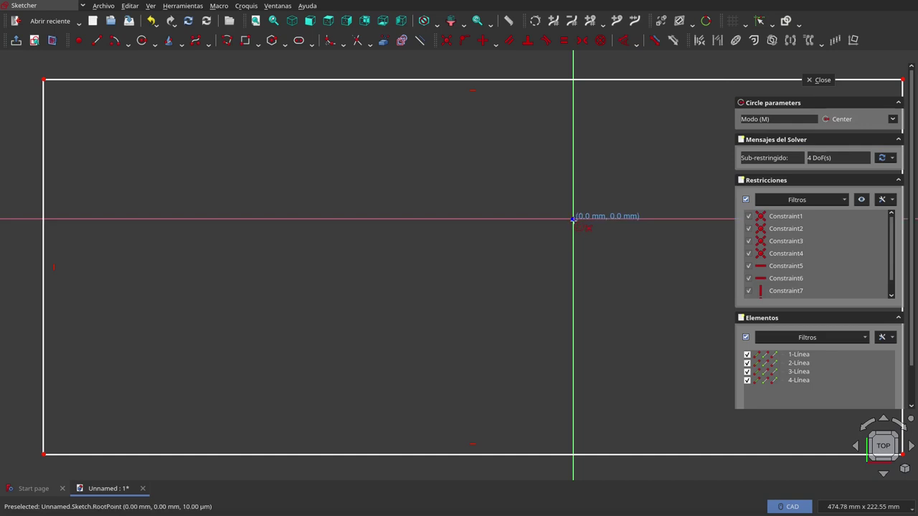
click(572, 218)
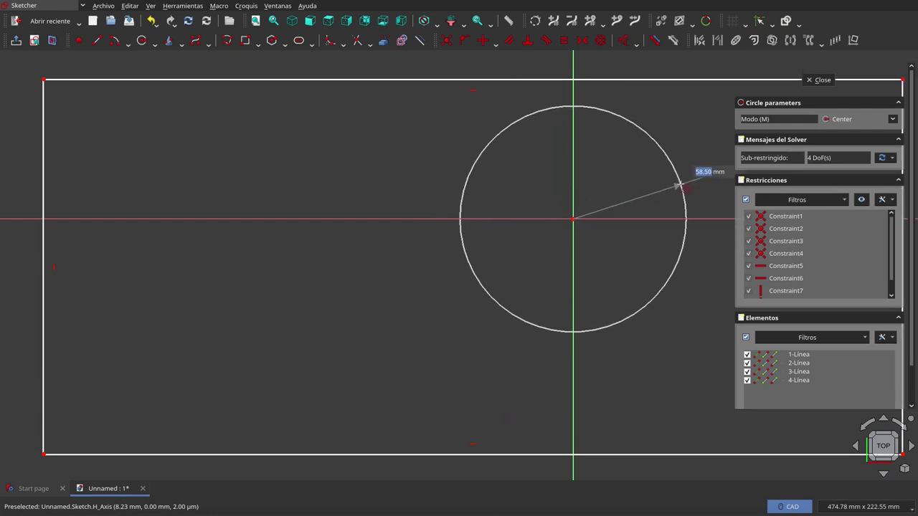
key(Escape)
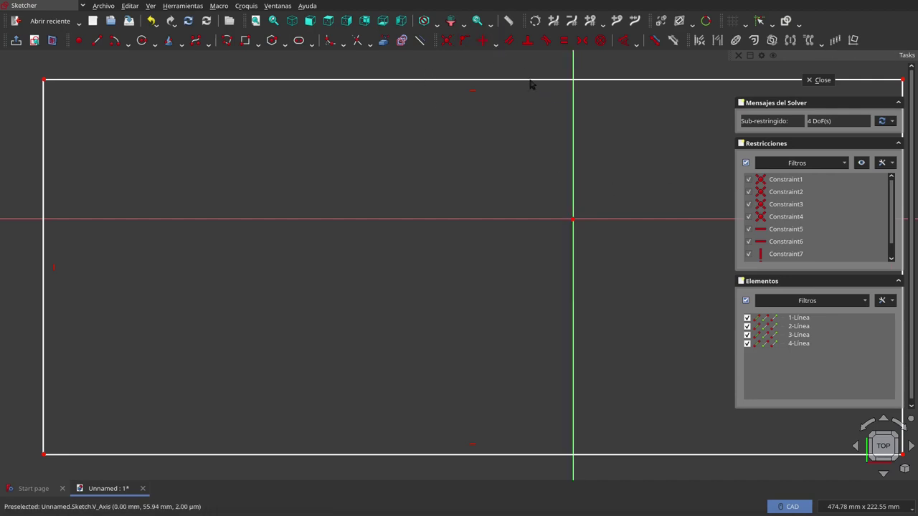
- Draw a large circle centred on the sketch origin, overlapping the rectangle, then exit the Circle tool
click(141, 40)
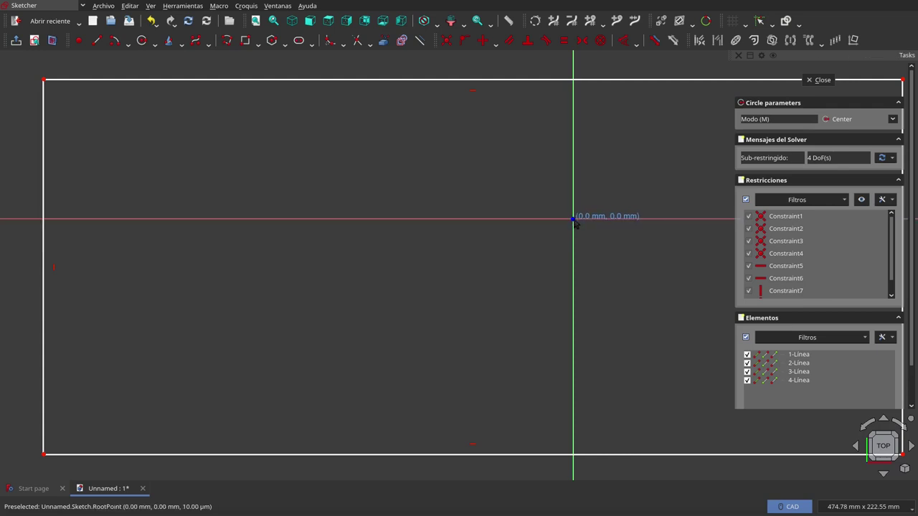
click(572, 219)
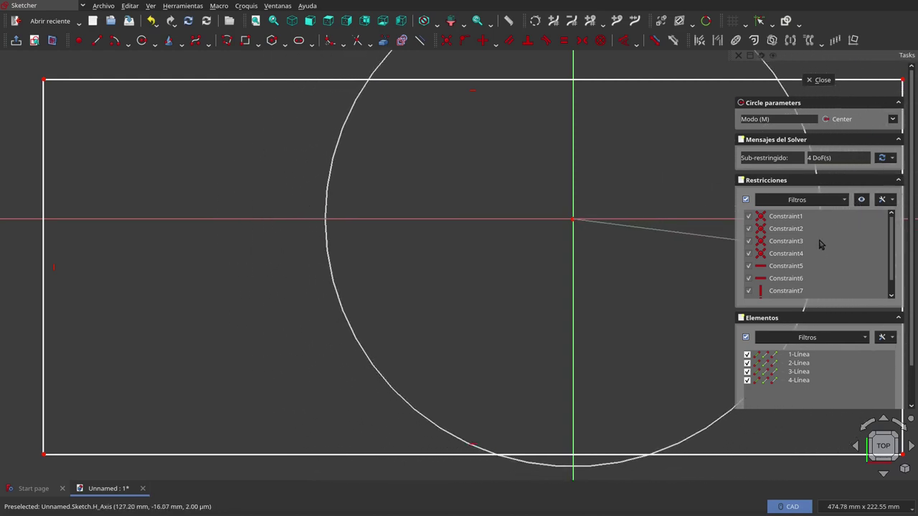
click(848, 288)
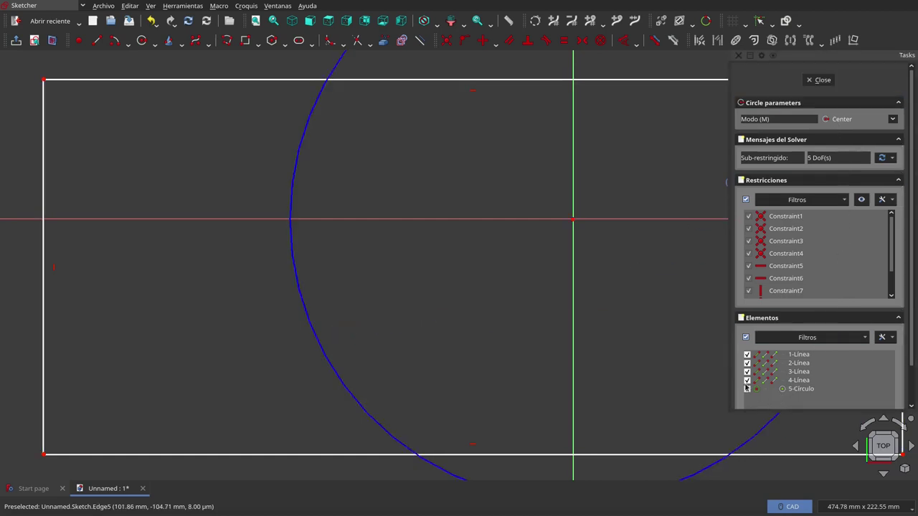
scroll(430, 301, down, 1)
scroll(423, 301, down, 2)
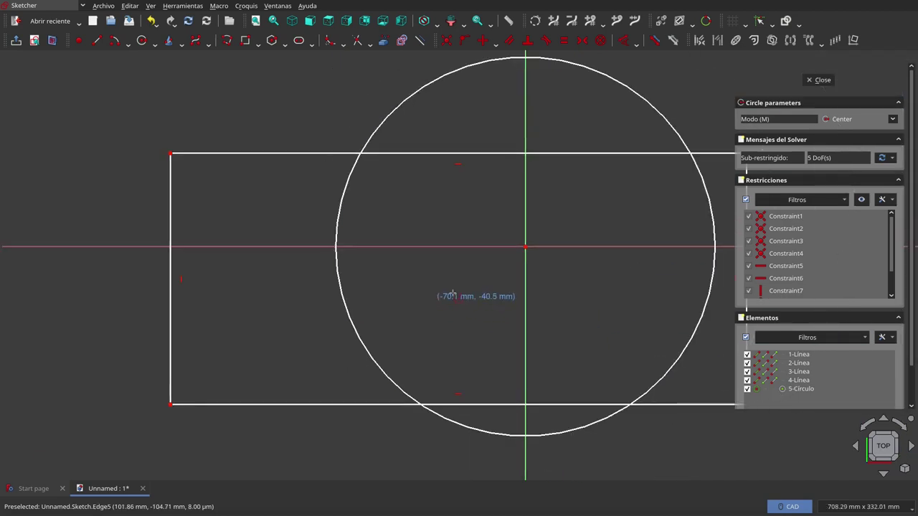
scroll(411, 289, down, 2)
scroll(634, 272, up, 1)
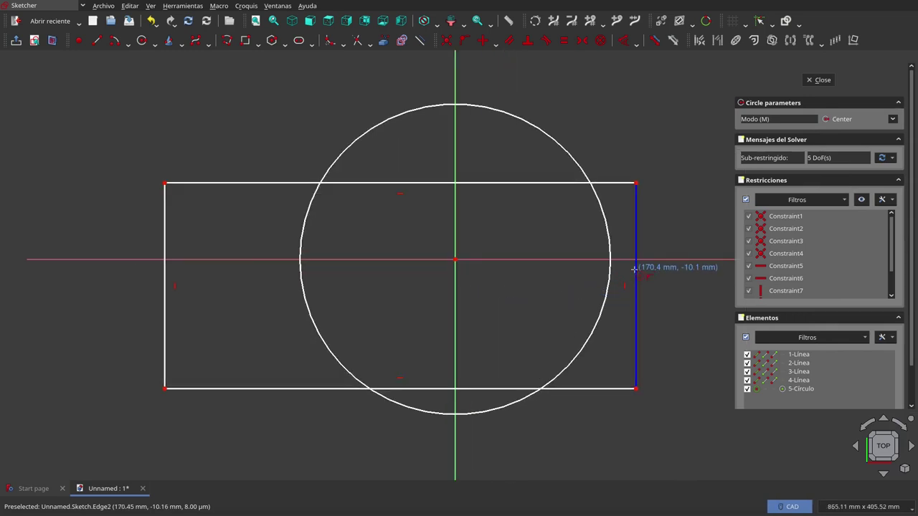
scroll(420, 271, up, 2)
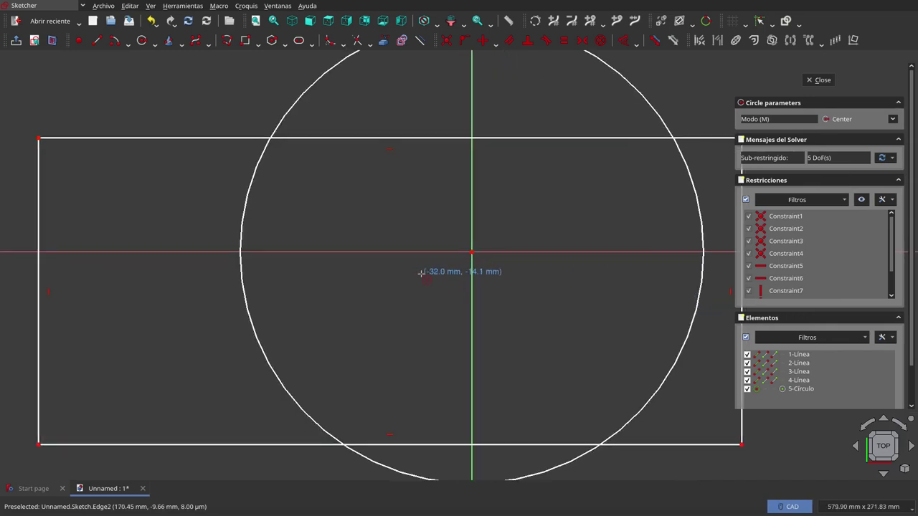
scroll(421, 272, down, 1)
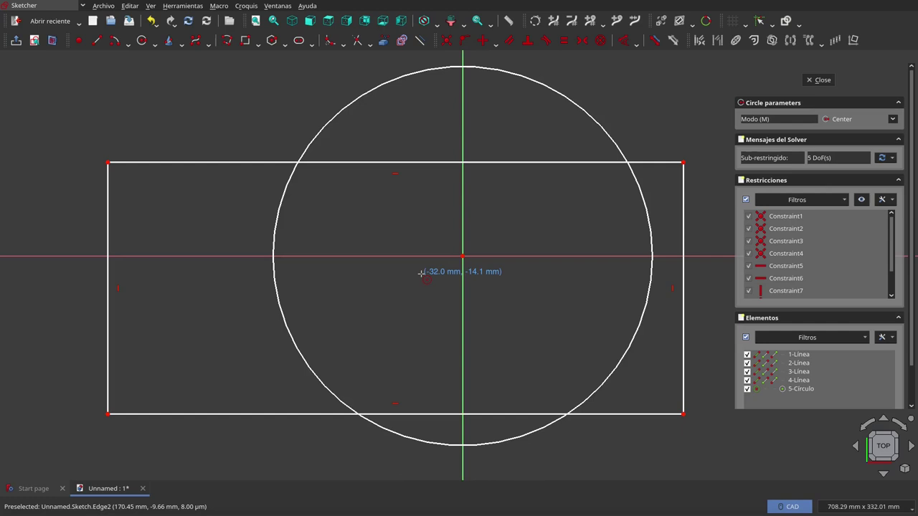
key(Escape)
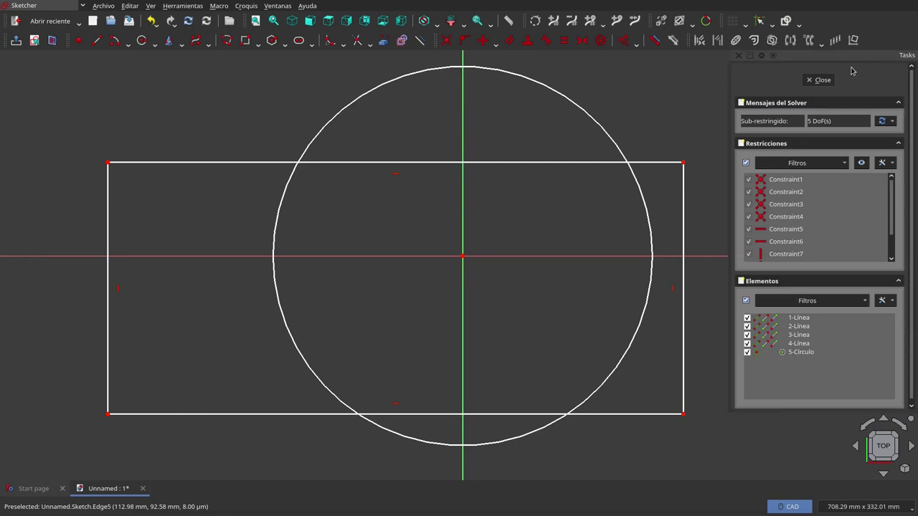
- Make the Tasks panel transparent and set the dock overlay to Ocultar automáticamente (auto-hide)
click(773, 56)
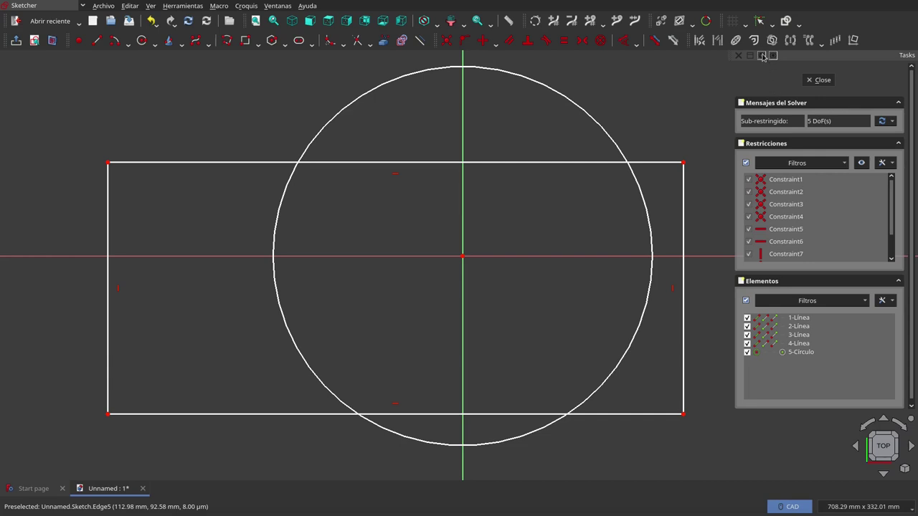
click(762, 56)
click(778, 73)
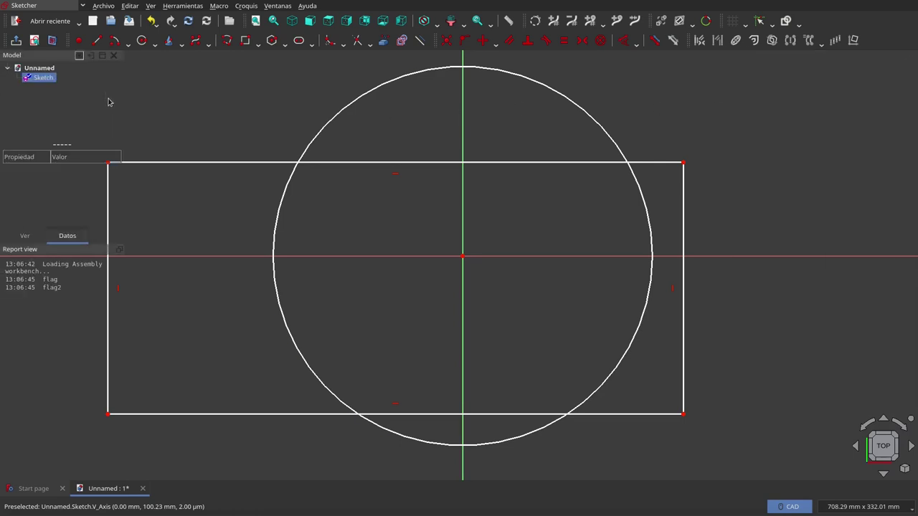
scroll(657, 254, down, 1)
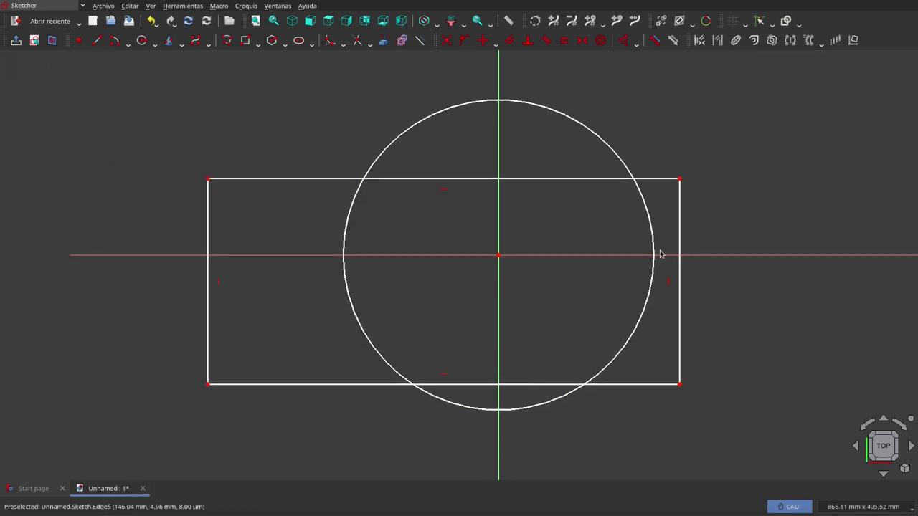
scroll(657, 254, down, 1)
scroll(607, 340, up, 2)
scroll(606, 342, down, 1)
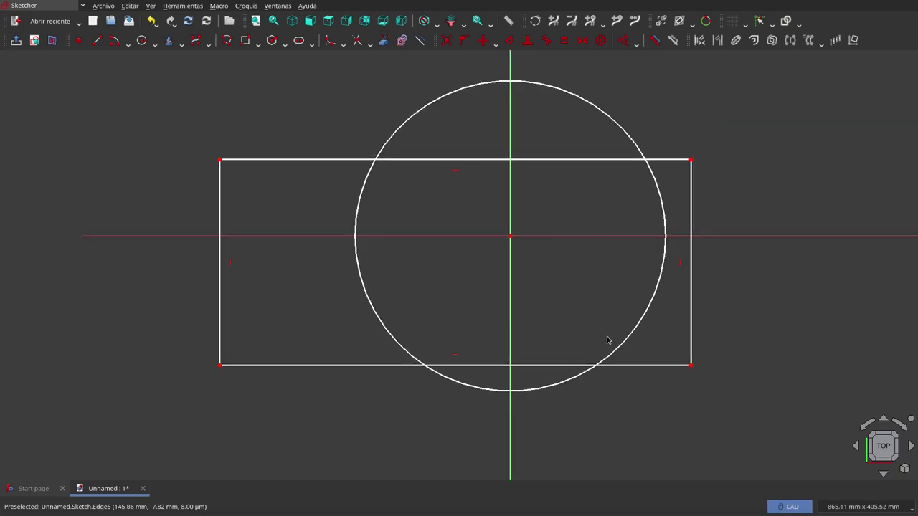
scroll(606, 341, down, 1)
scroll(651, 250, up, 1)
scroll(650, 250, up, 1)
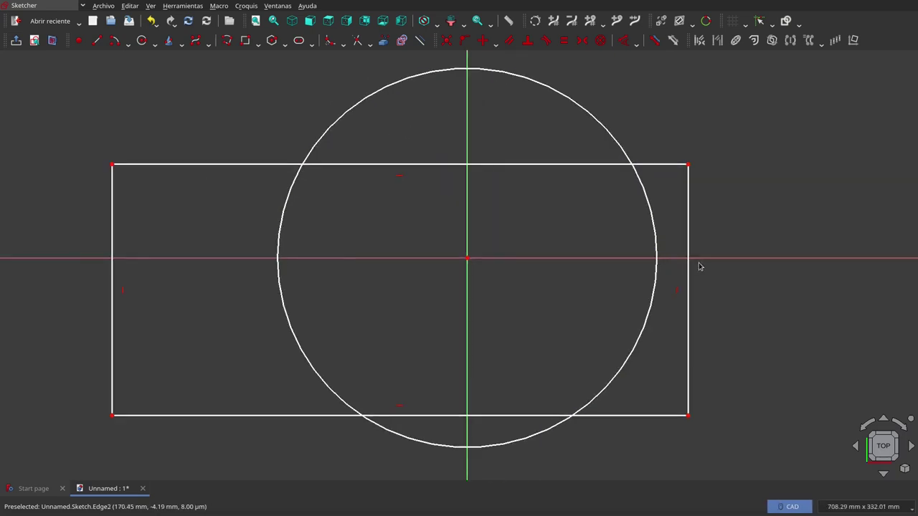
scroll(724, 266, down, 1)
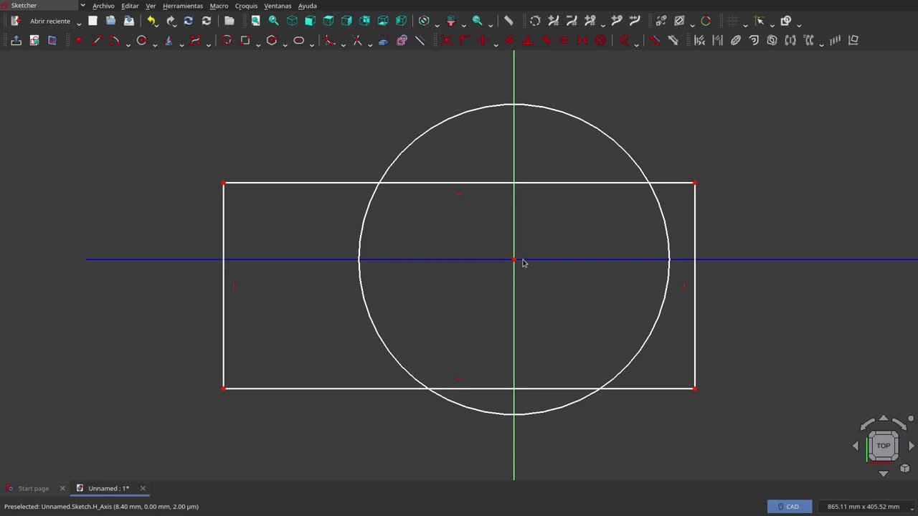
scroll(523, 264, up, 1)
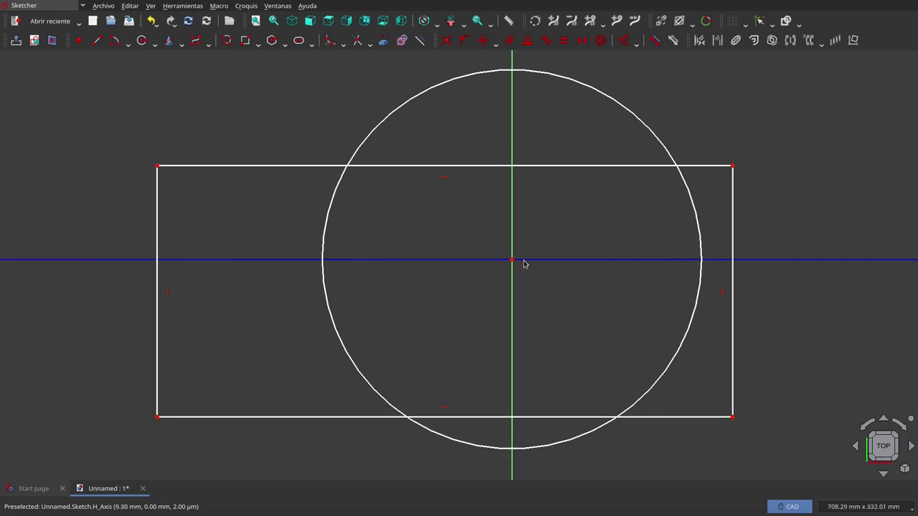
scroll(523, 264, down, 1)
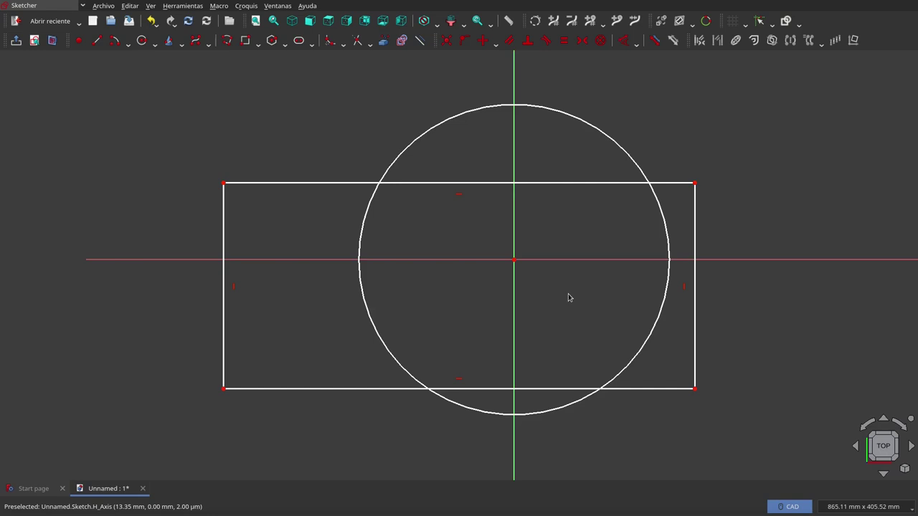
scroll(531, 301, up, 1)
scroll(532, 301, up, 2)
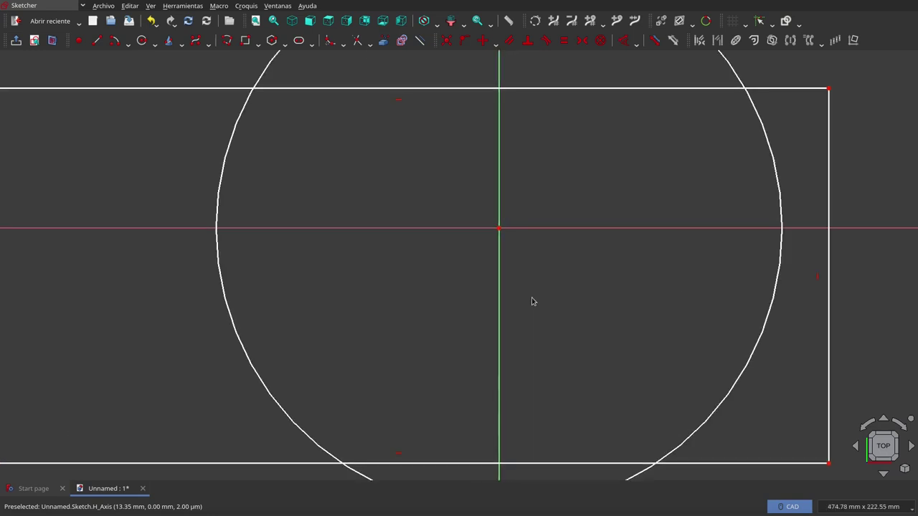
scroll(532, 301, up, 2)
scroll(532, 301, down, 2)
scroll(532, 301, down, 3)
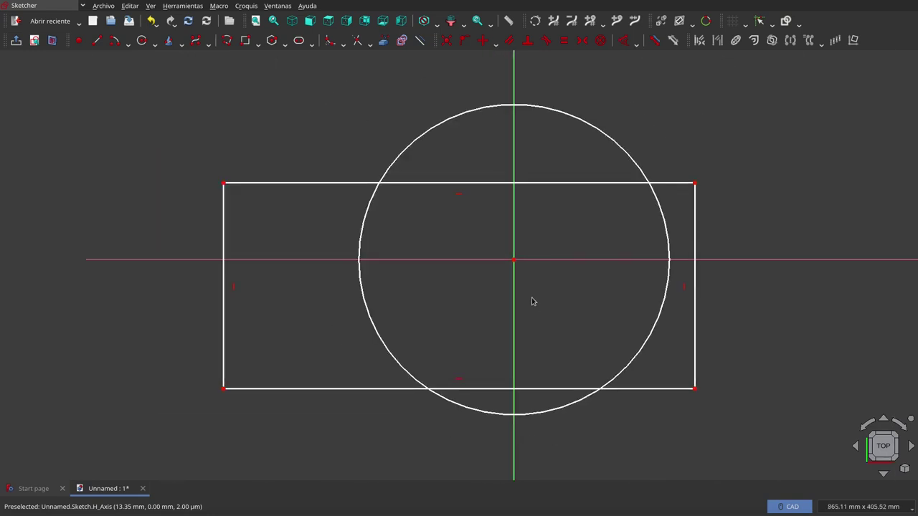
scroll(532, 301, down, 1)
scroll(532, 301, up, 1)
scroll(532, 301, up, 1)
scroll(532, 301, up, 1)
scroll(532, 301, up, 1)
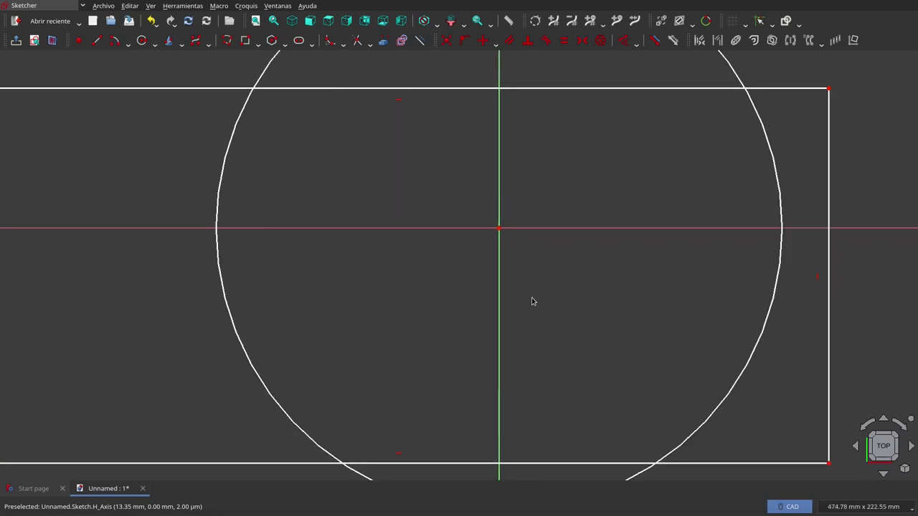
scroll(532, 301, down, 1)
scroll(532, 301, down, 1)
scroll(532, 301, down, 1)
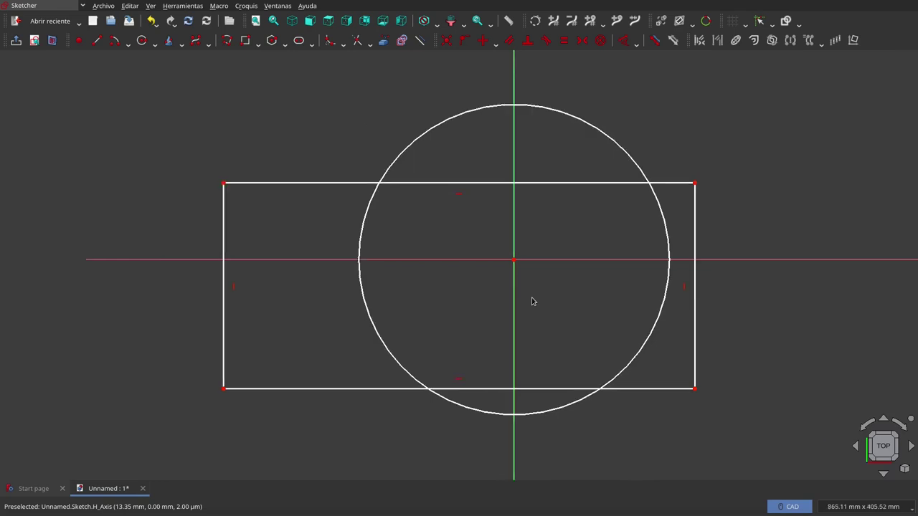
scroll(532, 301, down, 1)
scroll(532, 301, up, 1)
scroll(532, 301, up, 1)
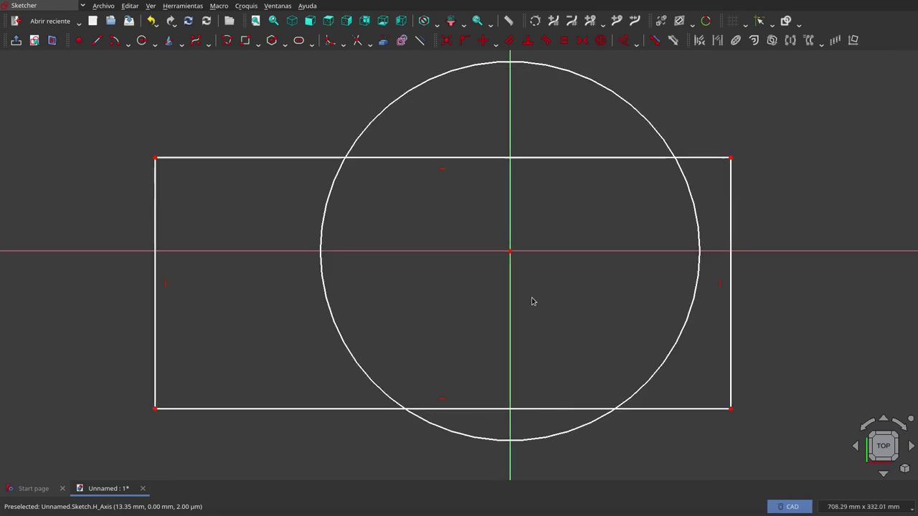
scroll(531, 301, up, 1)
scroll(532, 301, up, 1)
scroll(532, 301, up, 1)
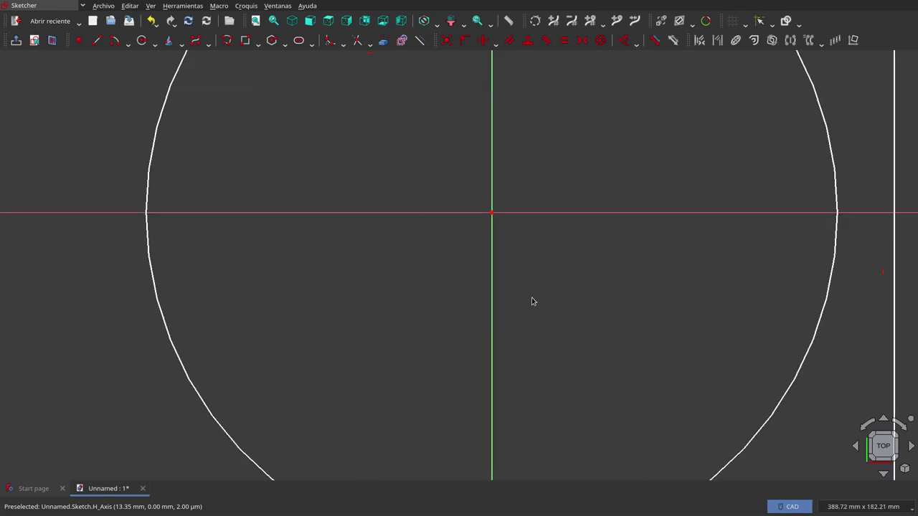
scroll(532, 301, up, 1)
scroll(532, 301, down, 1)
scroll(532, 301, down, 1)
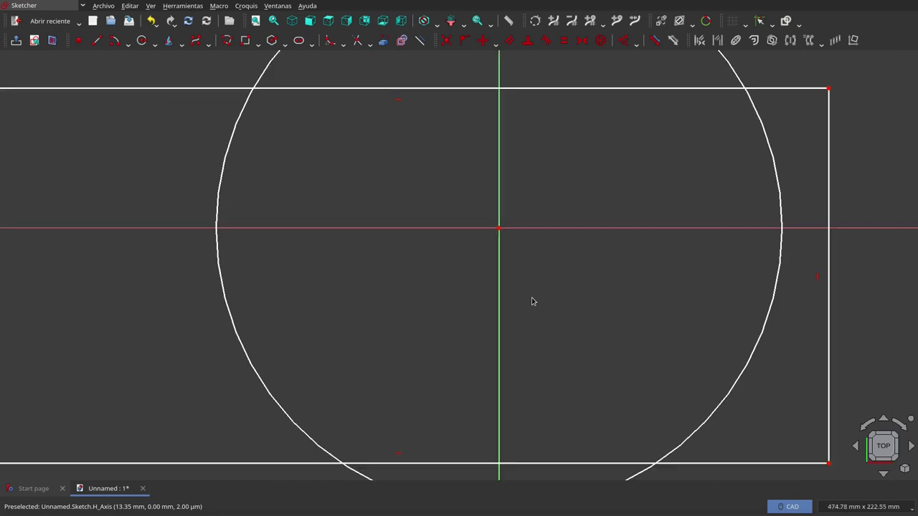